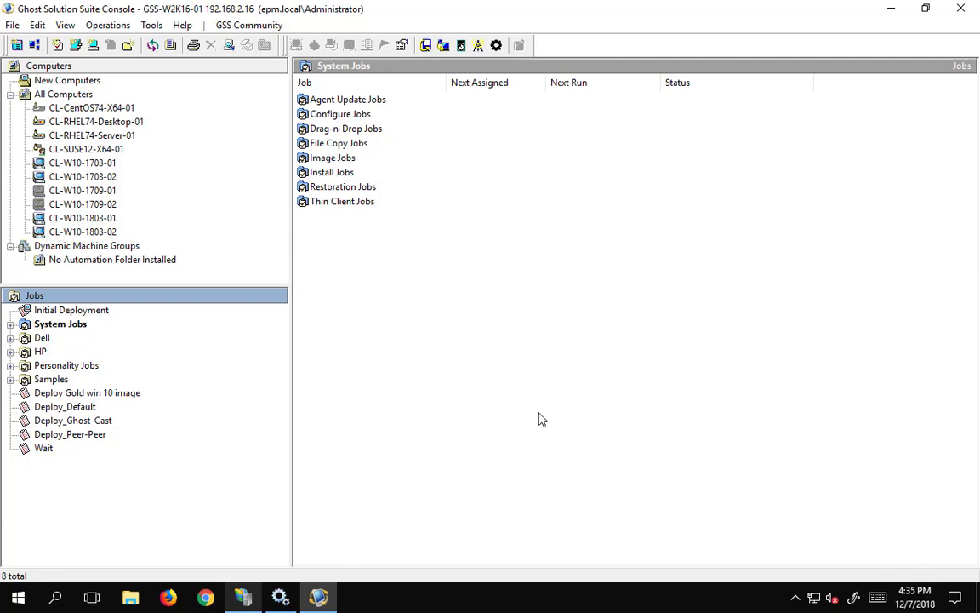
Step: Create a quick disk image job for computer CL-W10-1803-02 with the schedule option set to Do not schedule
click(81, 231)
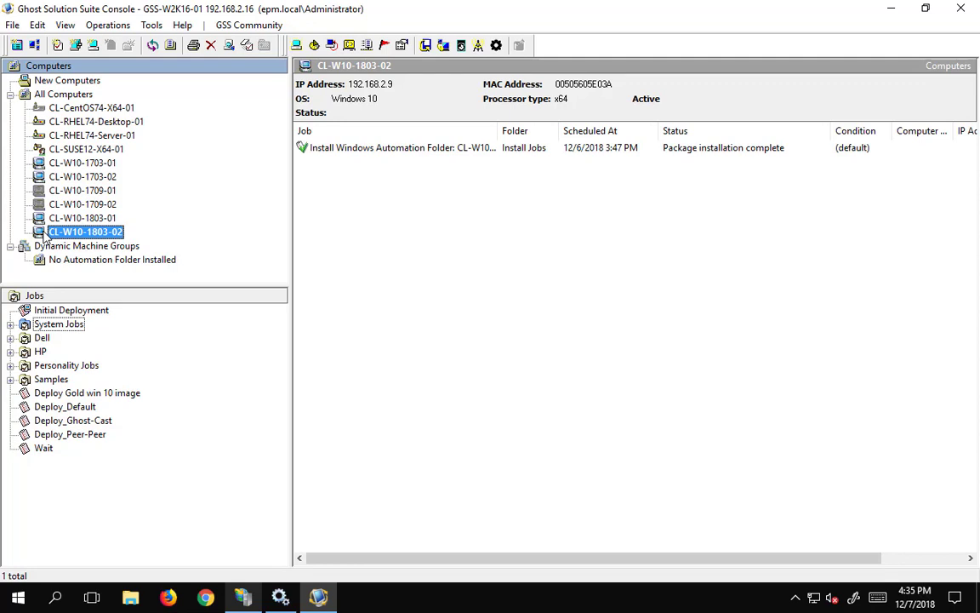
right_click(47, 234)
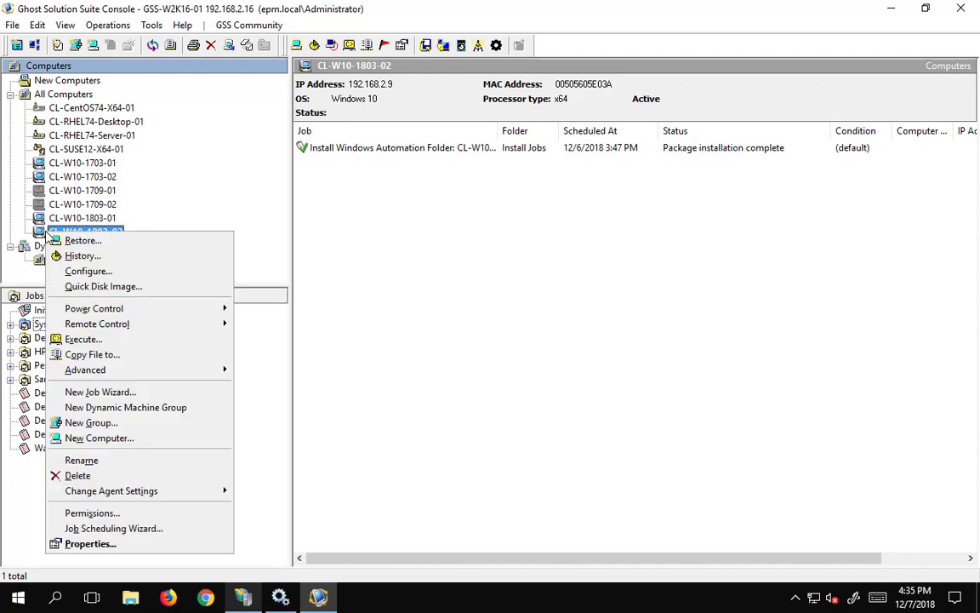
click(129, 288)
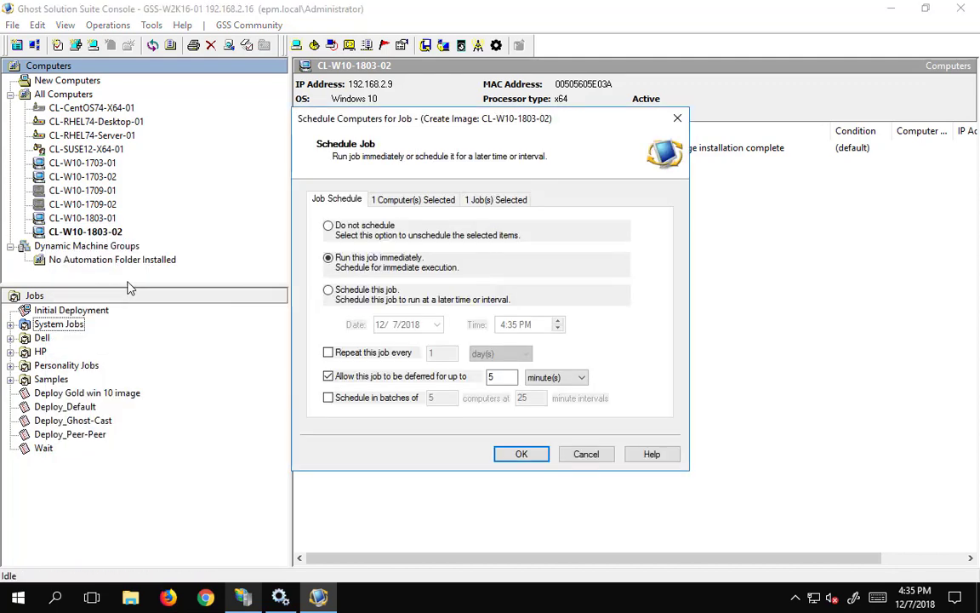
click(329, 226)
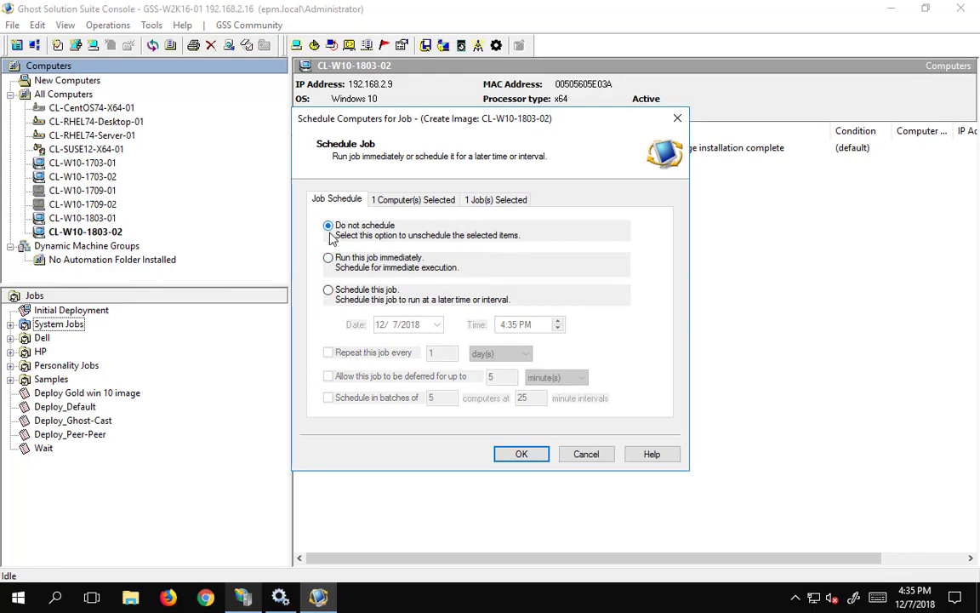
click(523, 454)
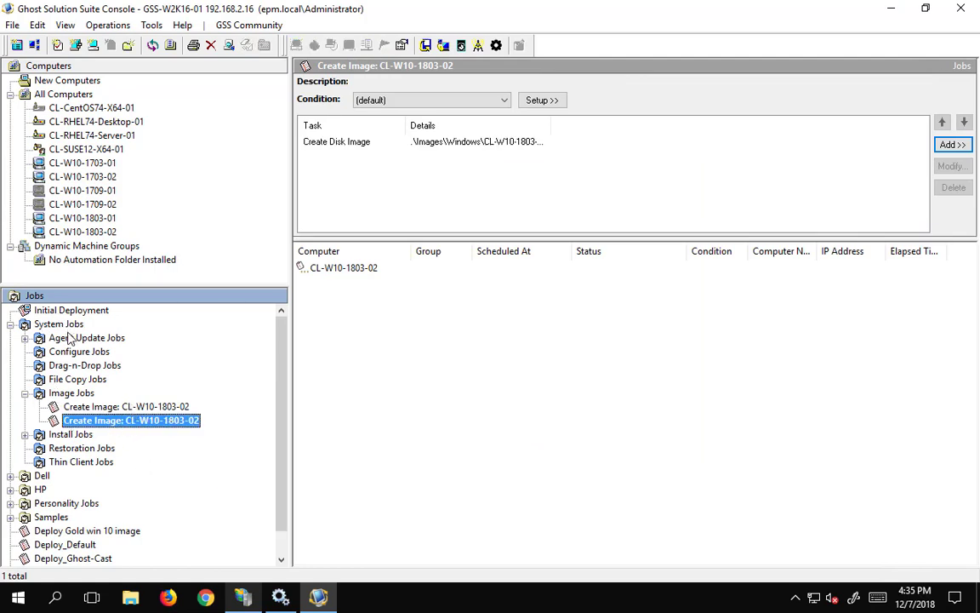
Step: Open the new image job's Create Disk Image task, examine the image storage path and file name, and finish the dialog
click(71, 393)
click(95, 422)
click(333, 146)
double_click(332, 143)
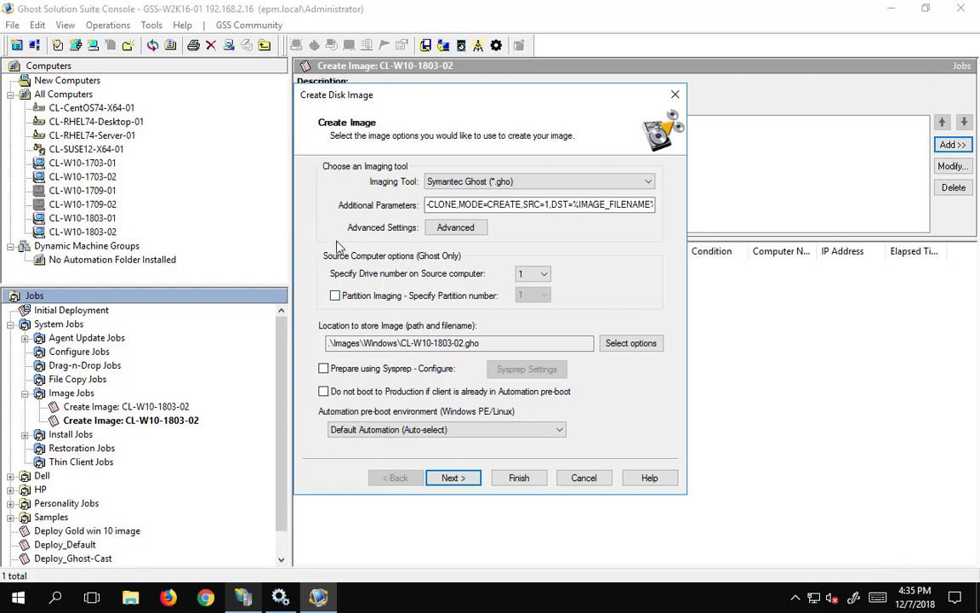
click(331, 342)
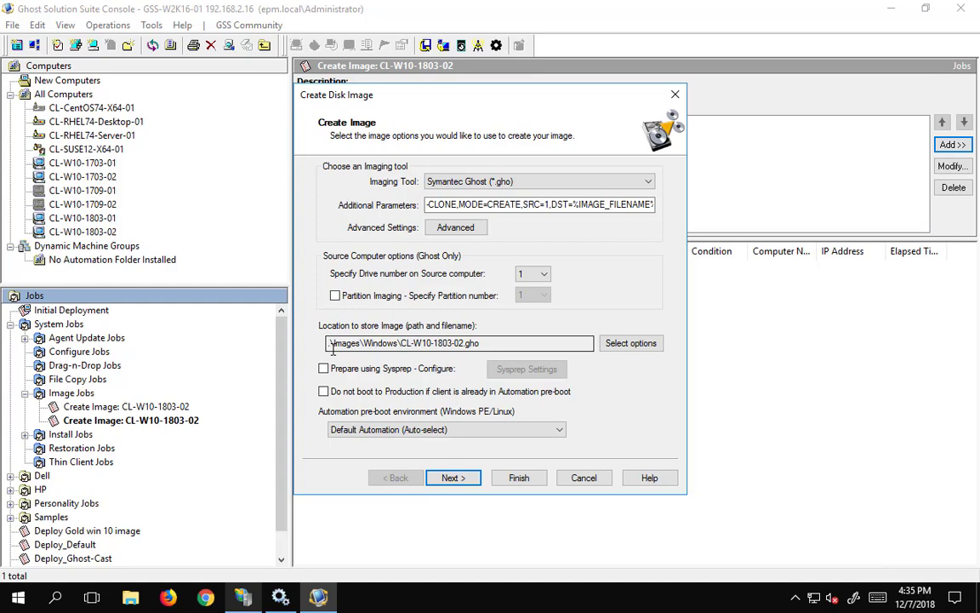
drag(330, 343, 335, 343)
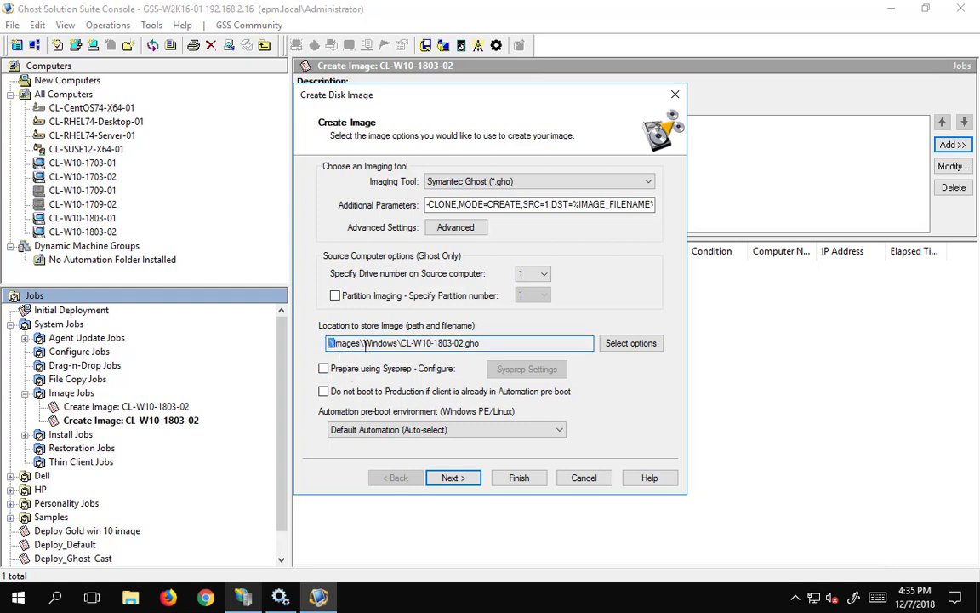
drag(399, 343, 481, 344)
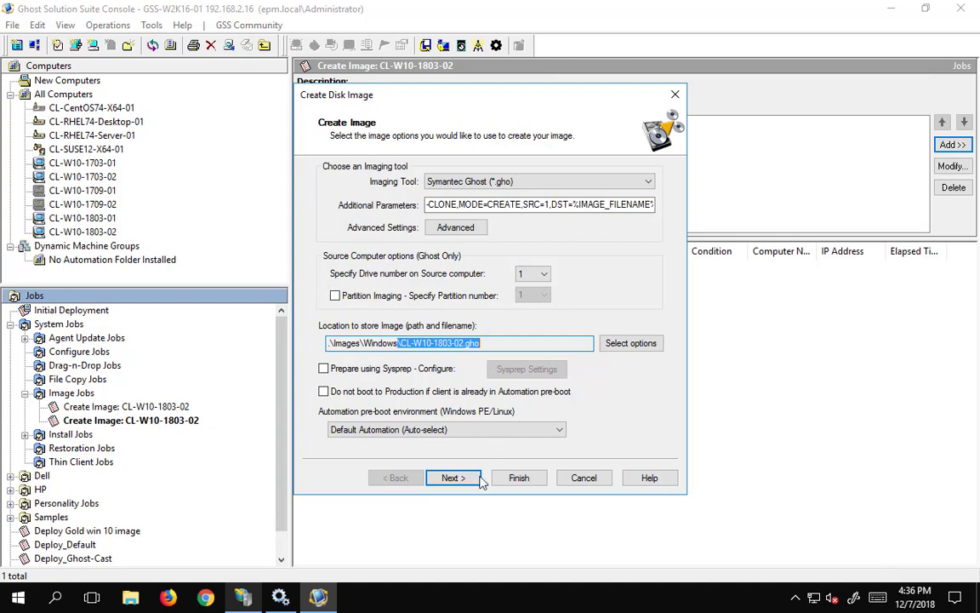
click(518, 476)
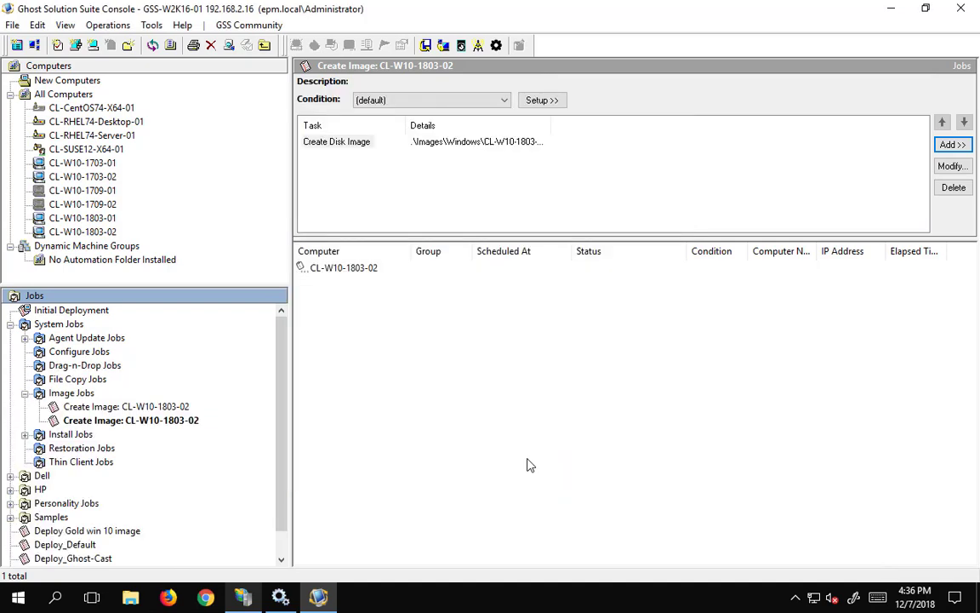
Step: Start the Create Image job immediately on its assigned computer CL-W10-1803-02
click(341, 269)
right_click(341, 277)
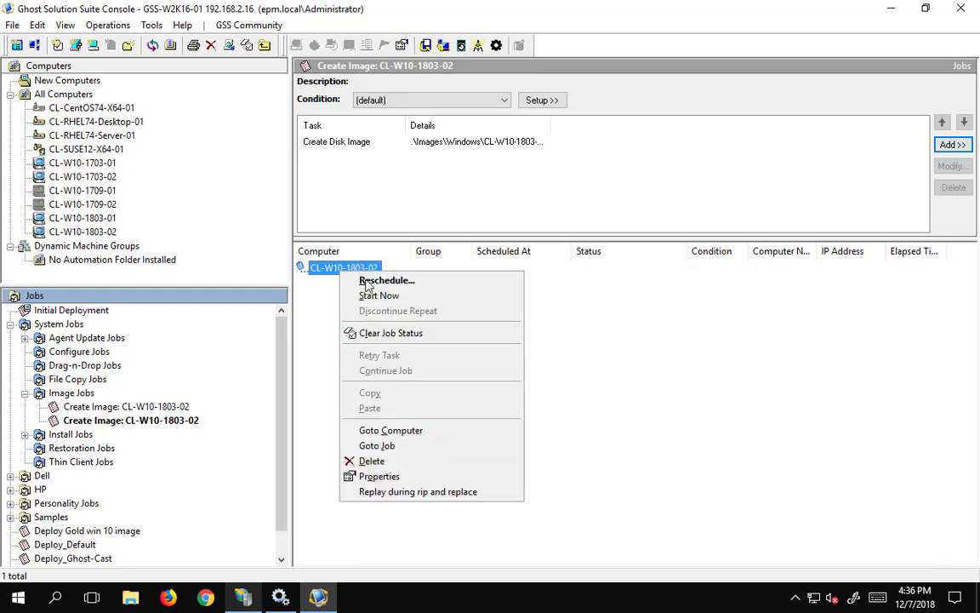
click(379, 297)
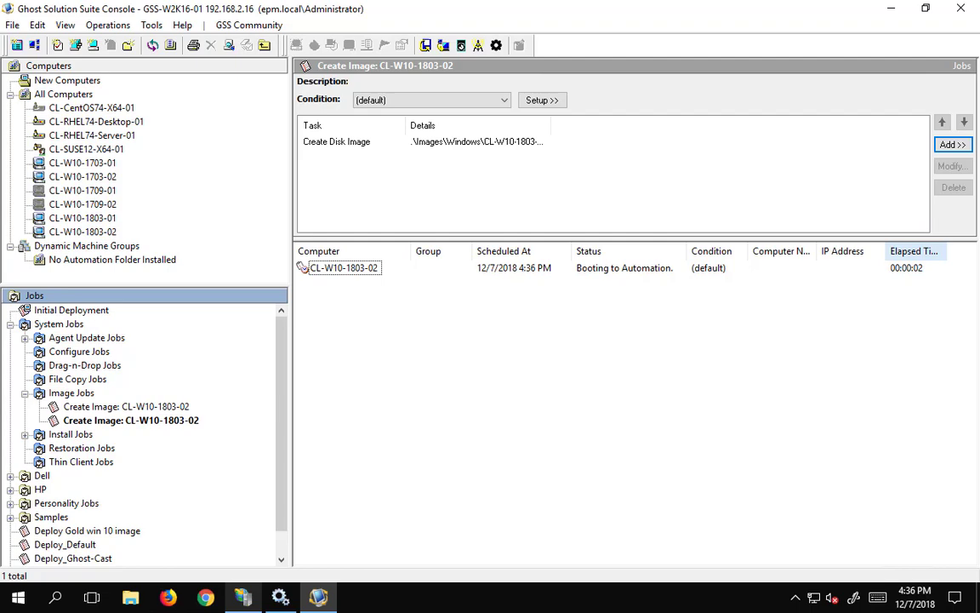
Step: Open the computer properties of CL-W10-1803-02 and highlight its ID
key(alt+Tab)
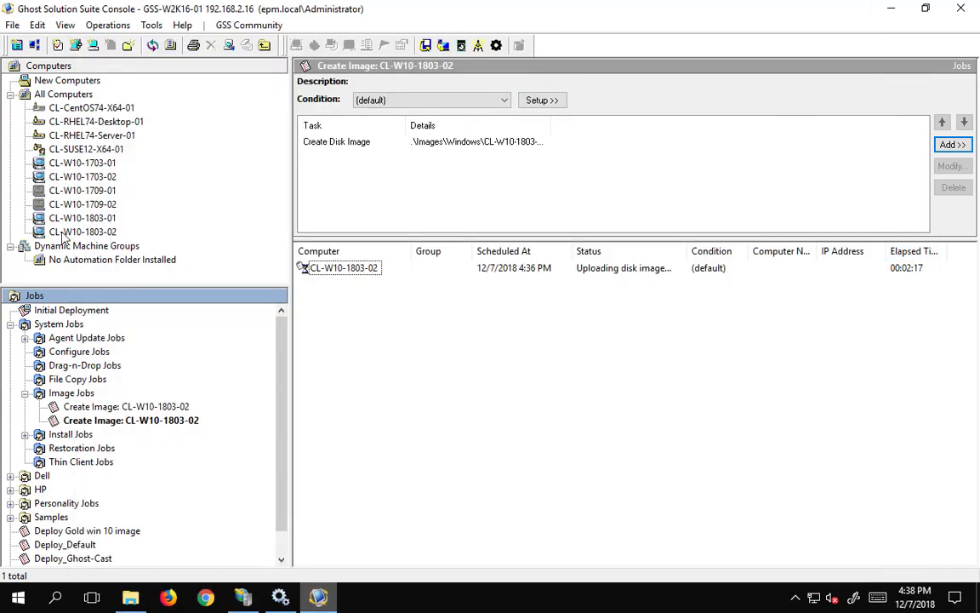
click(63, 233)
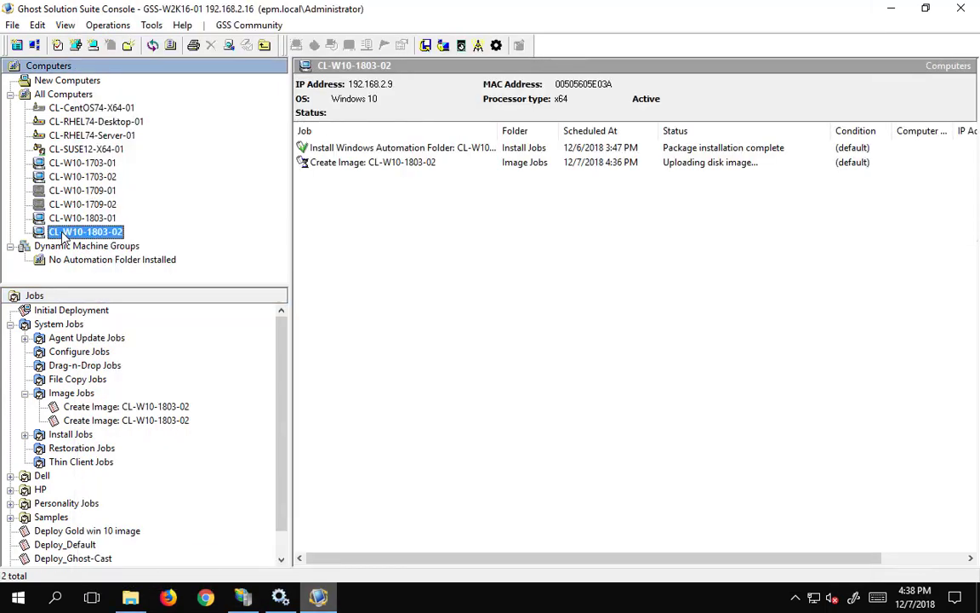
right_click(62, 234)
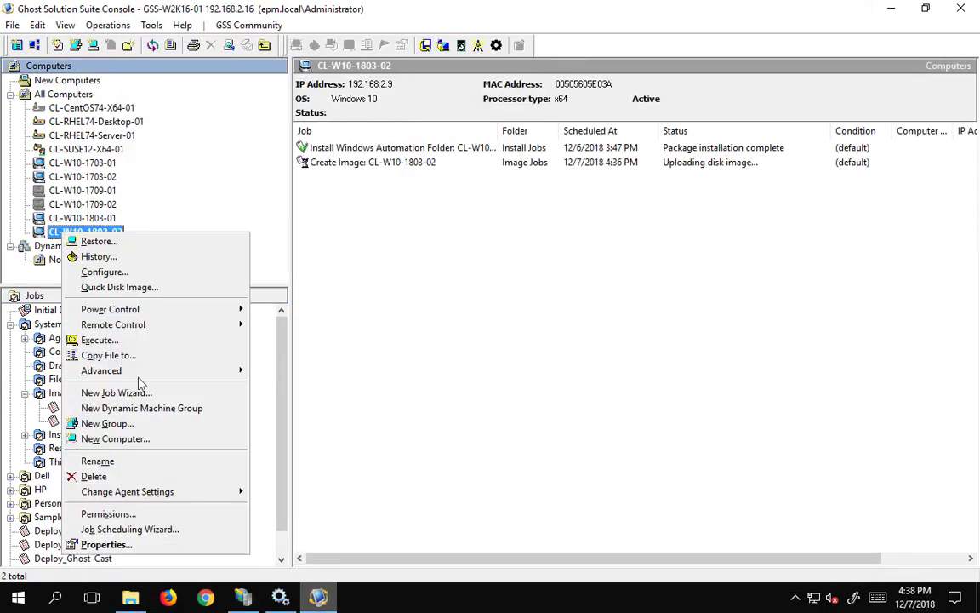
click(106, 545)
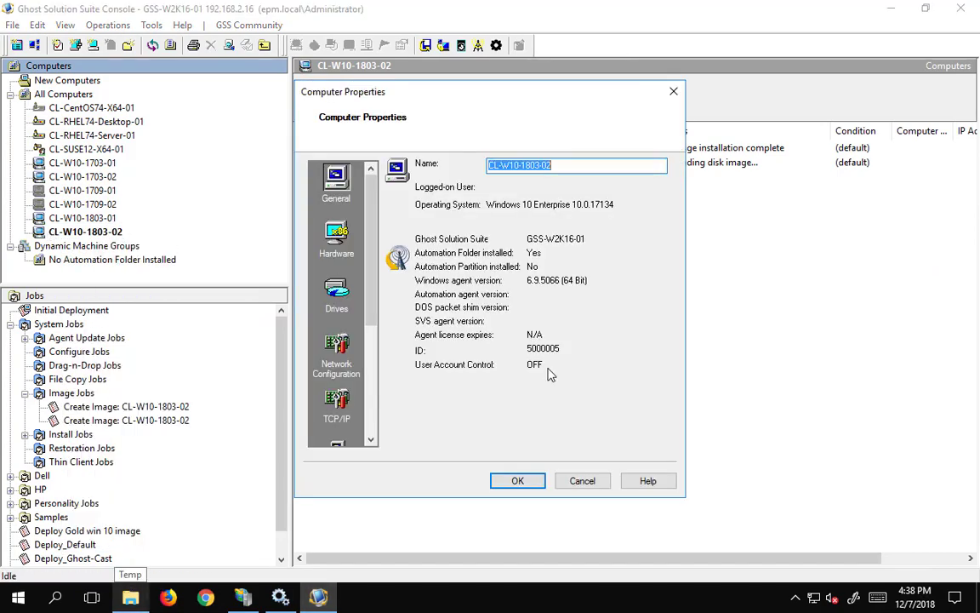
double_click(528, 348)
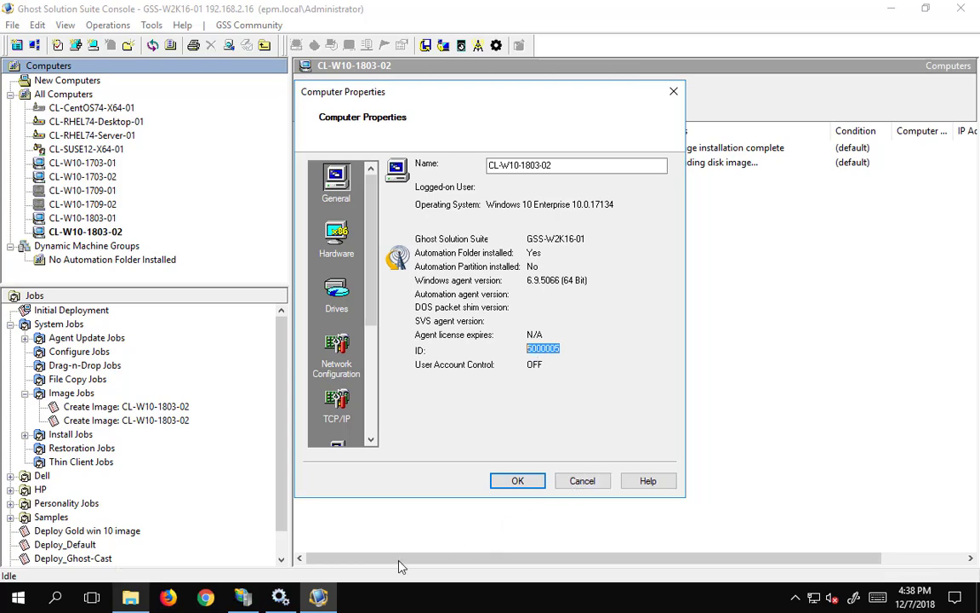
Step: Switch to File Explorer, open 5000005.bat in Notepad++, decline the update, examine the Ghost command's destination path, and minimize the editor
click(131, 597)
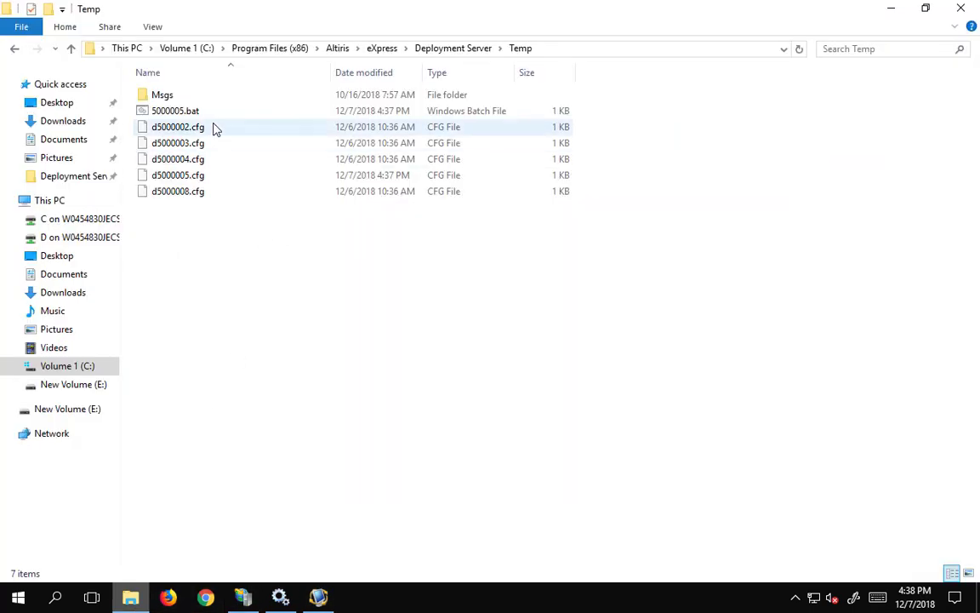
right_click(172, 114)
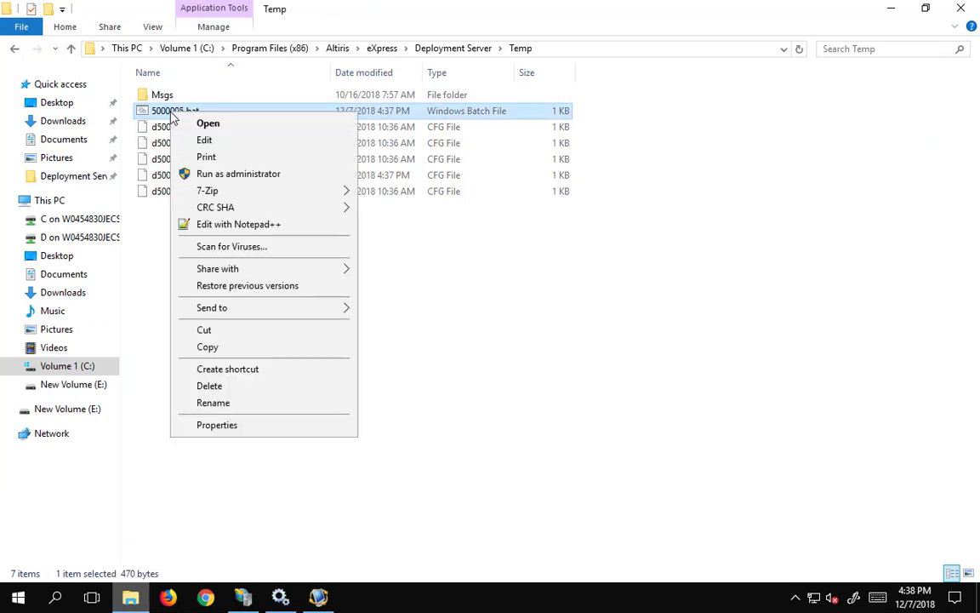
click(223, 224)
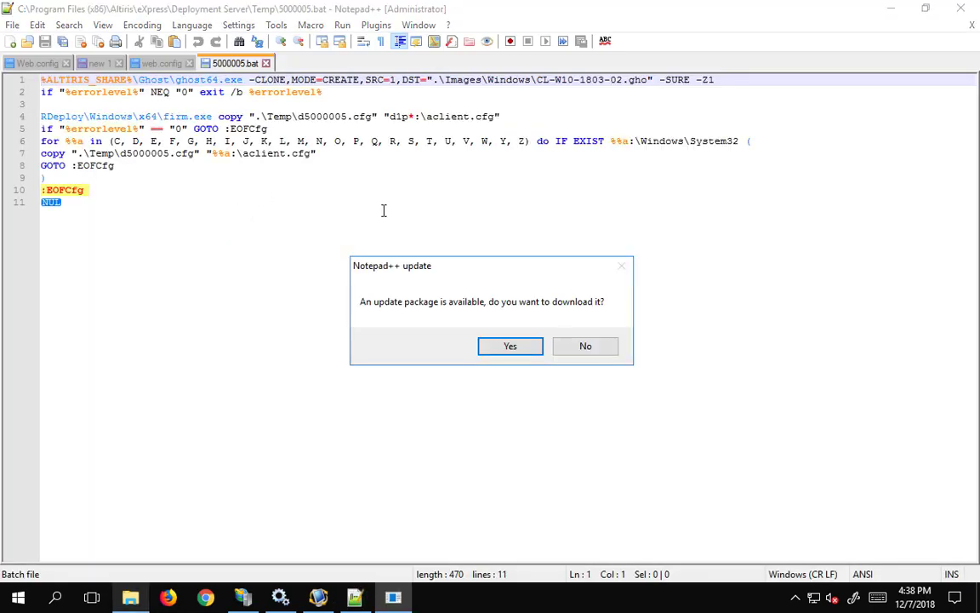
click(571, 342)
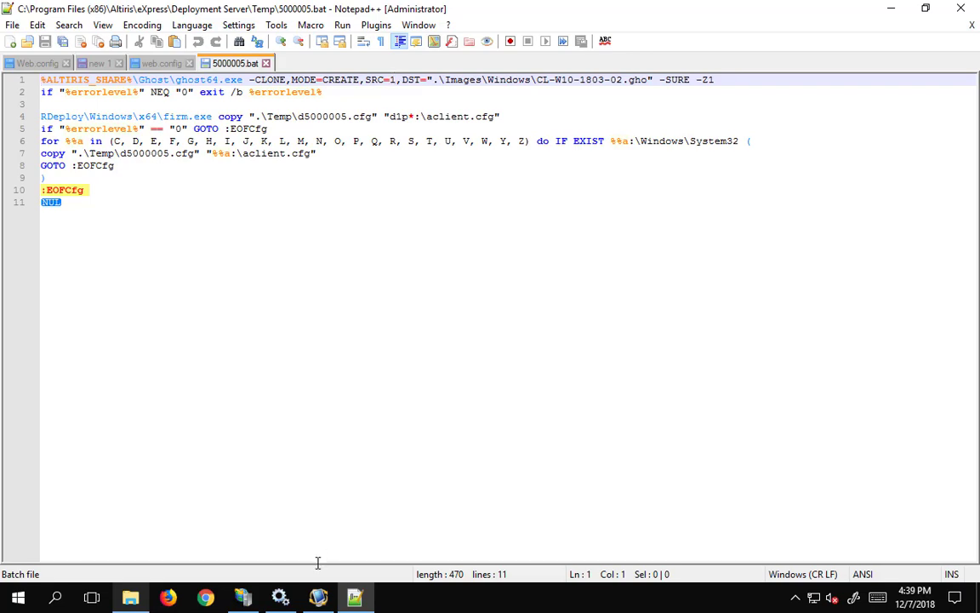
click(319, 598)
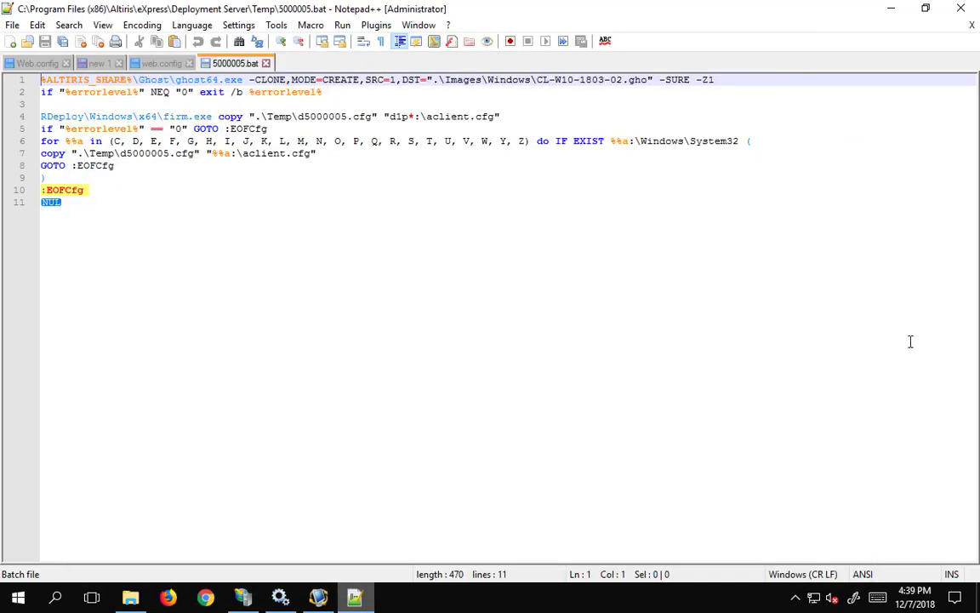
click(435, 80)
click(890, 10)
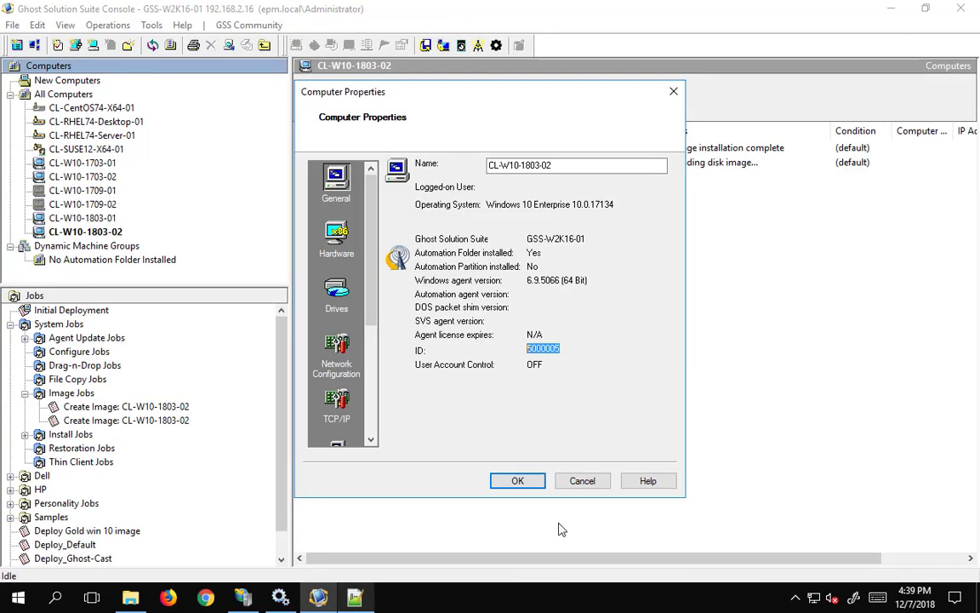
Step: Return to File Explorer and examine the contents of the Ghost folder under Deployment Server
click(130, 598)
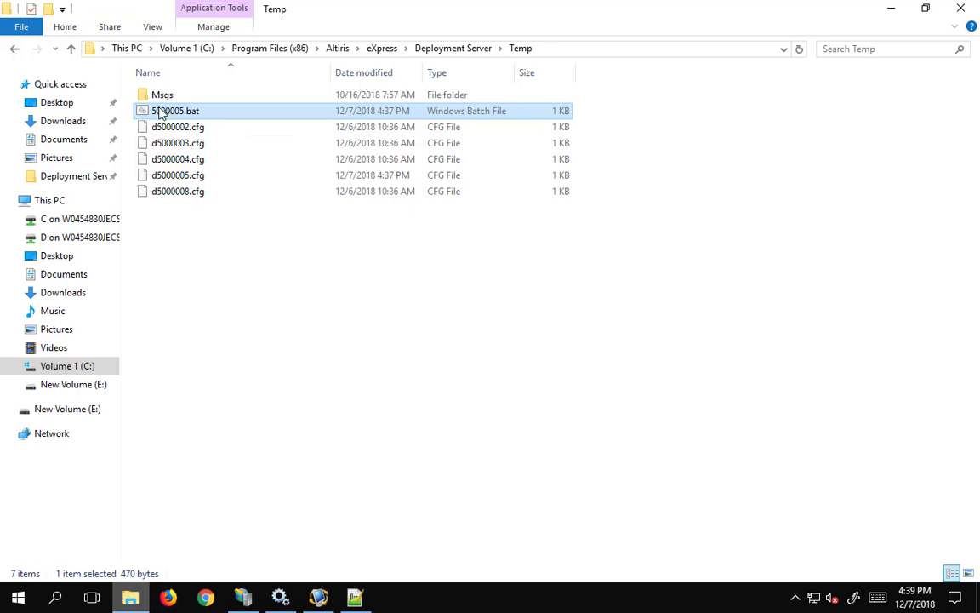
click(891, 15)
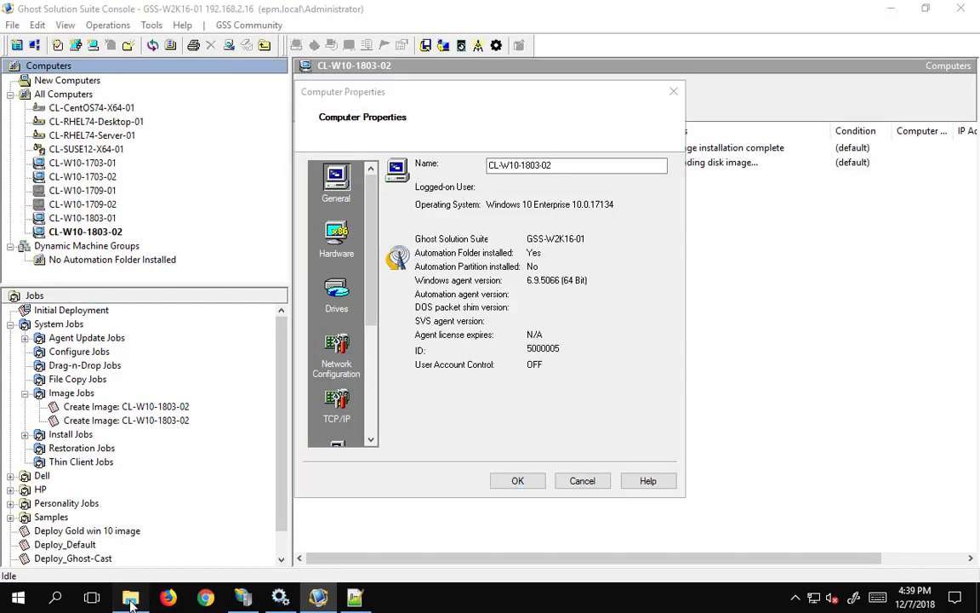
click(130, 600)
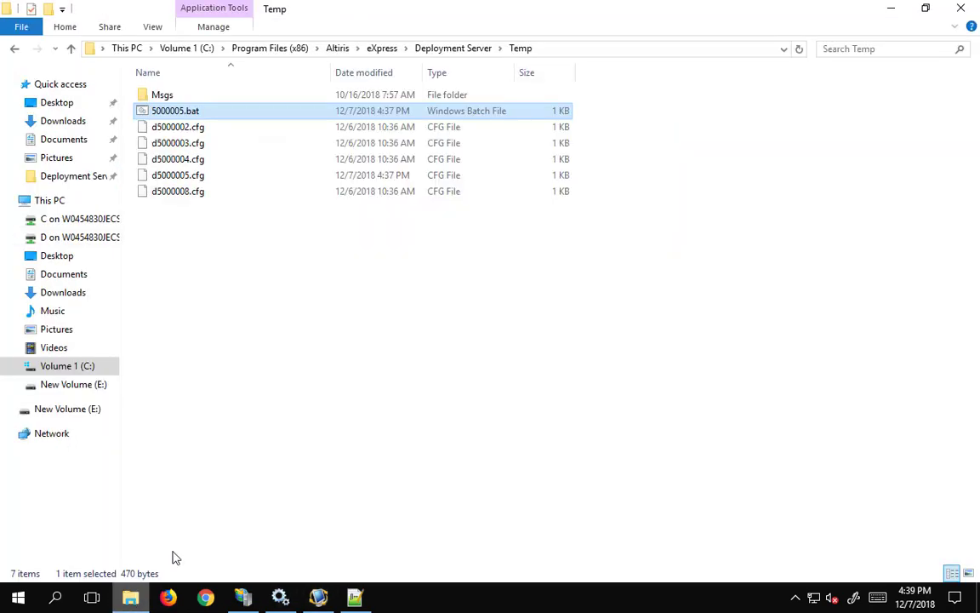
click(455, 49)
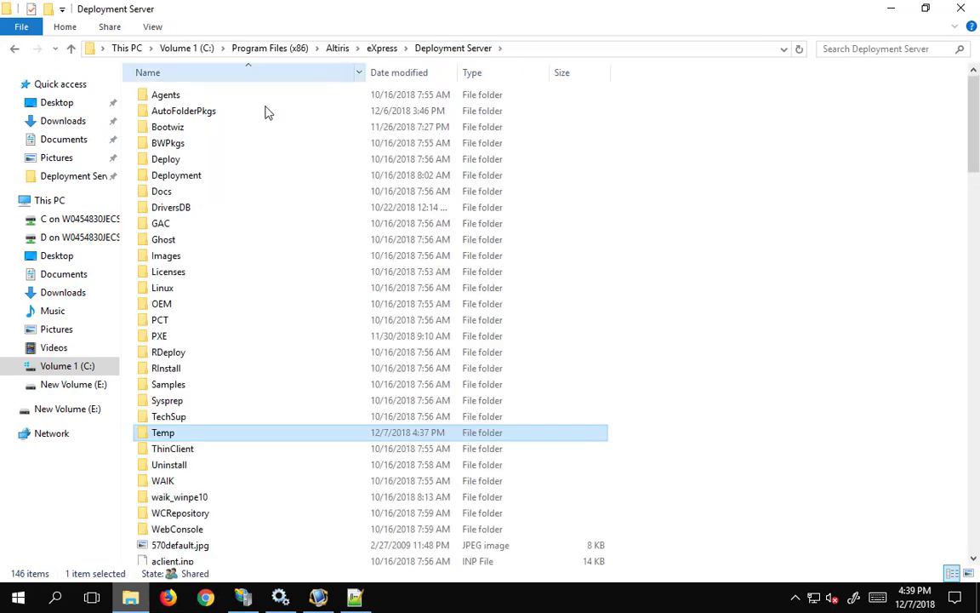
double_click(164, 241)
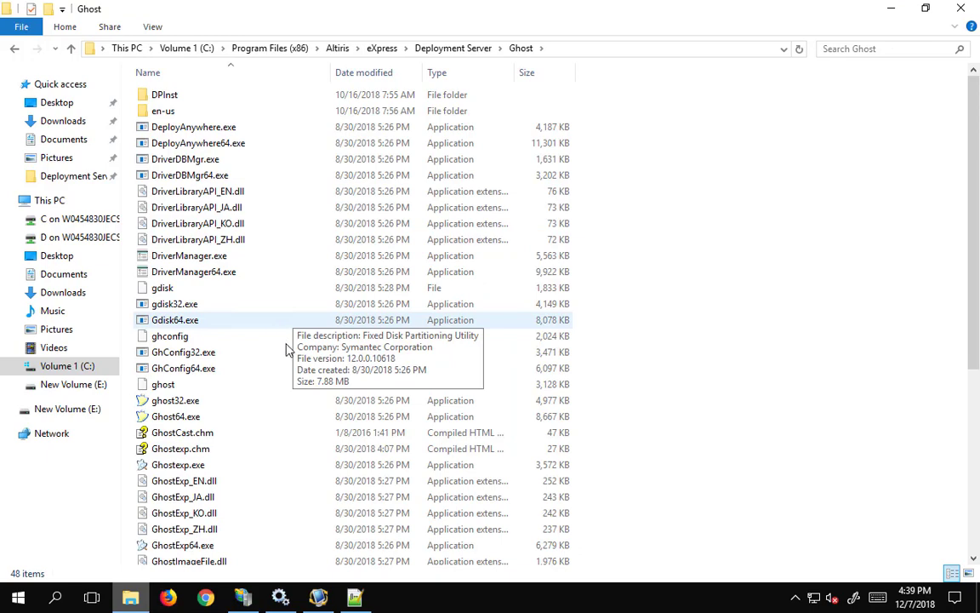
scroll(271, 361, down, 1)
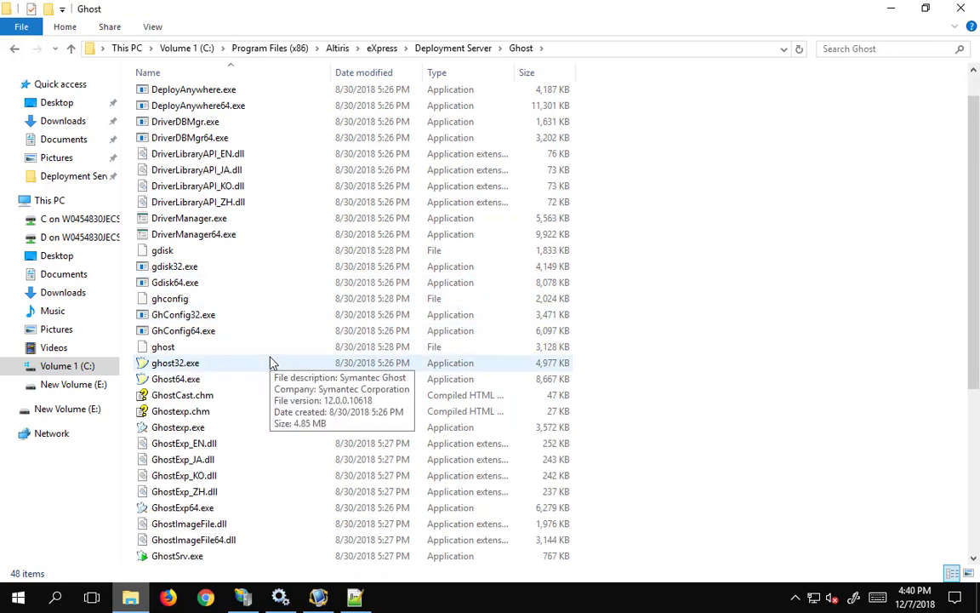
scroll(280, 368, down, 1)
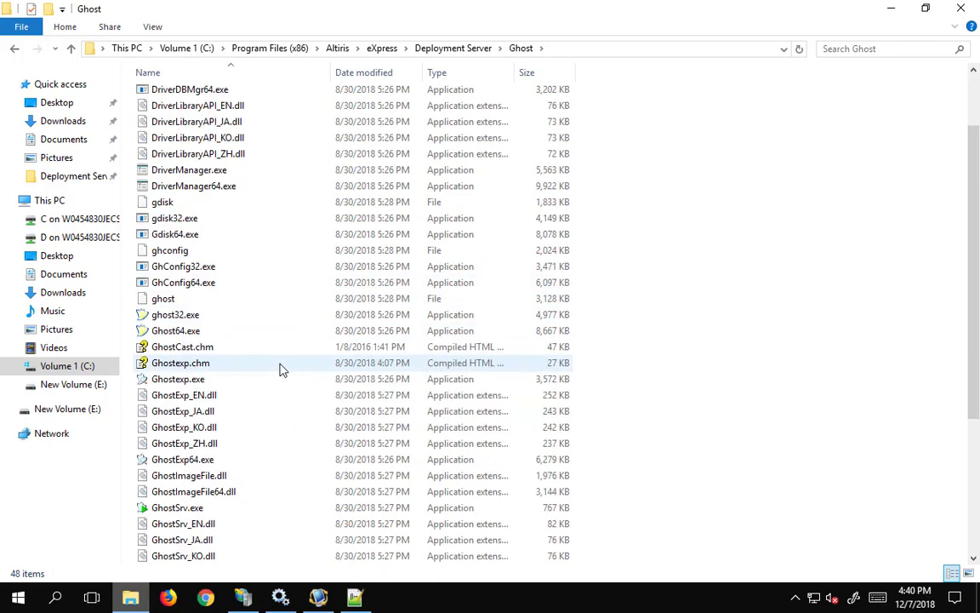
scroll(281, 369, down, 2)
scroll(280, 369, down, 3)
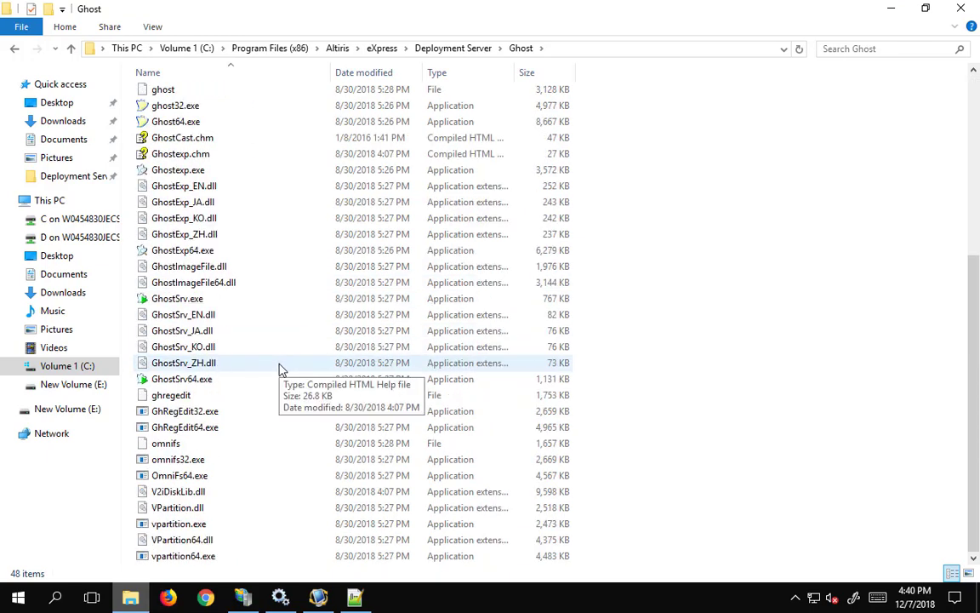
Step: Look through the Deployment Server folder's files, and return to the Ghost Solution Suite Console to cancel the Computer Properties dialog
click(443, 48)
scroll(350, 390, down, 8)
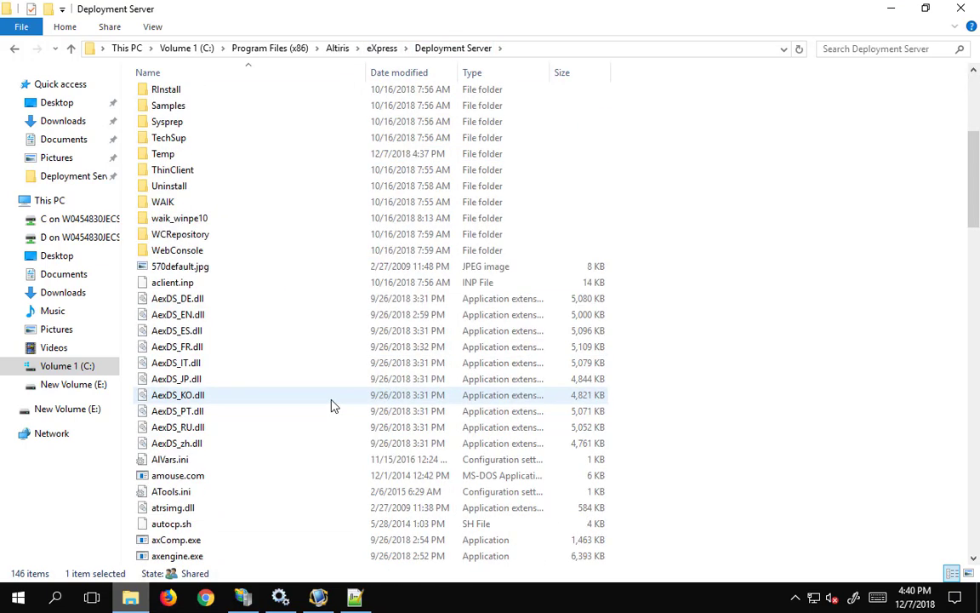
scroll(326, 406, down, 7)
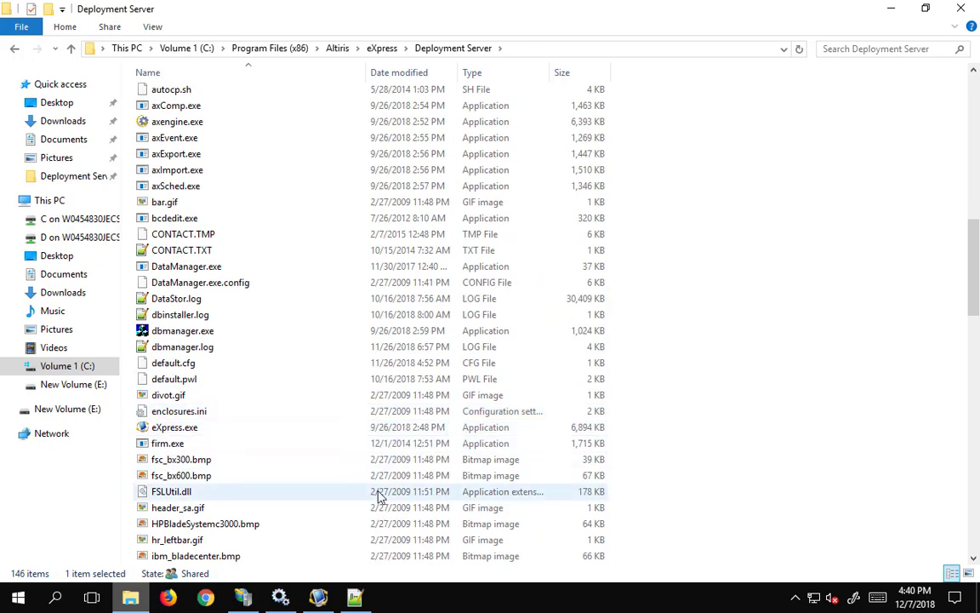
scroll(379, 497, down, 3)
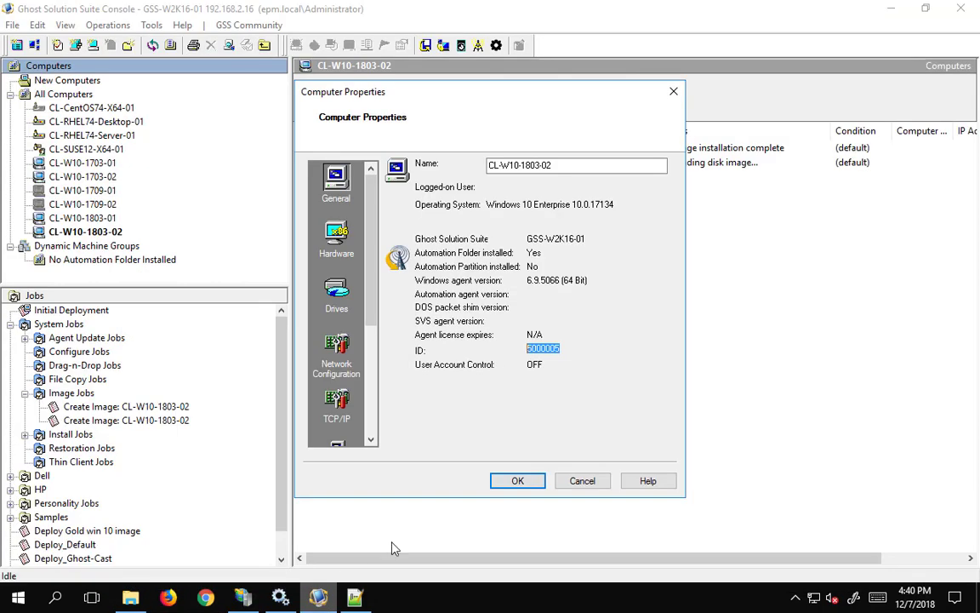
click(581, 481)
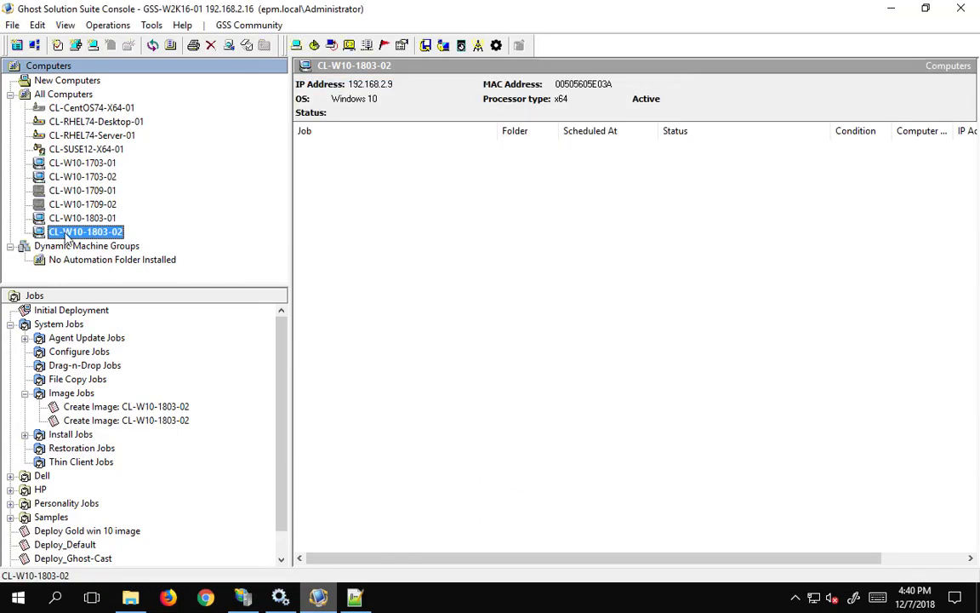
Step: Collapse System Jobs and create a new job named "backup image before sysprep" in the Jobs tree
click(12, 325)
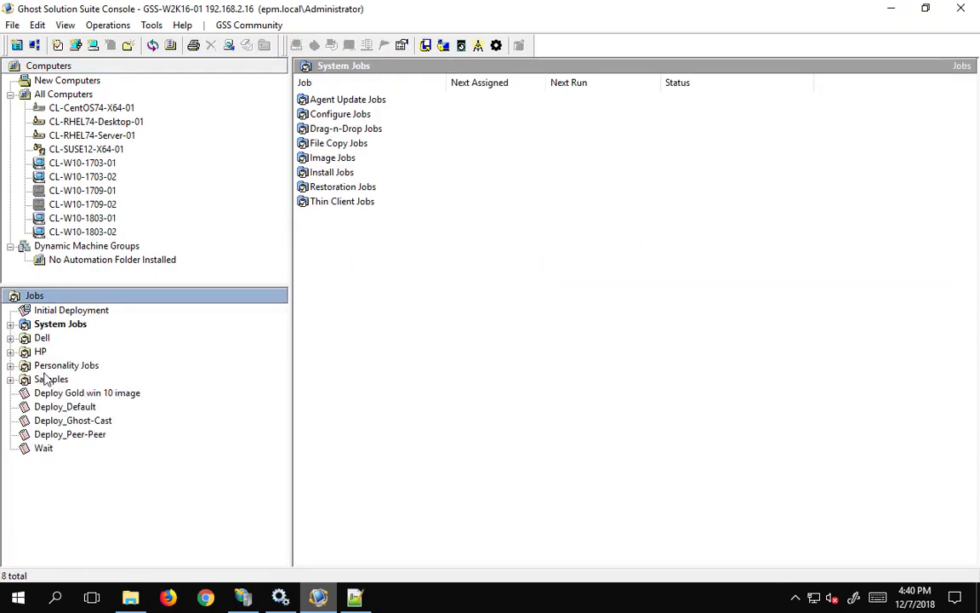
right_click(58, 478)
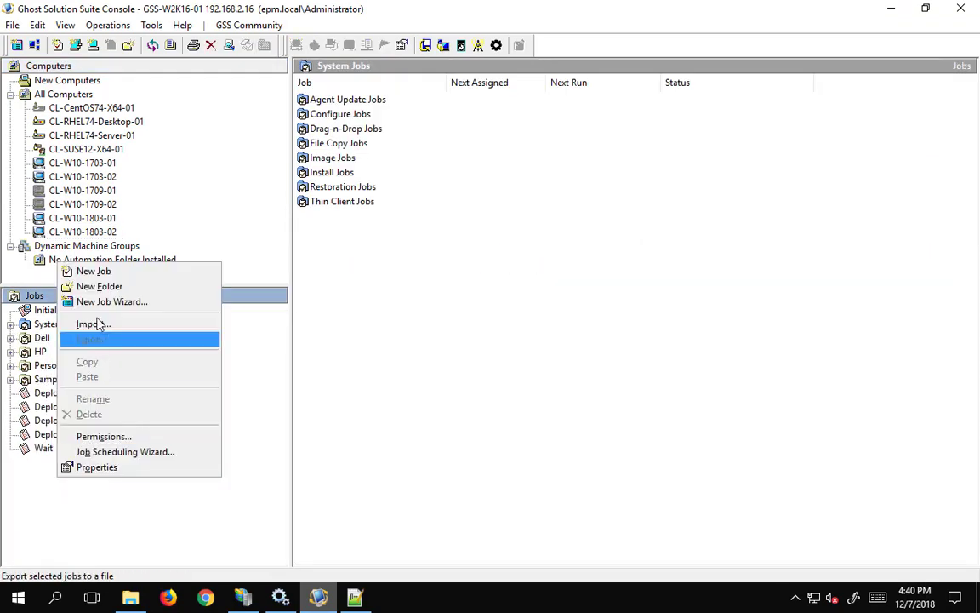
click(99, 274)
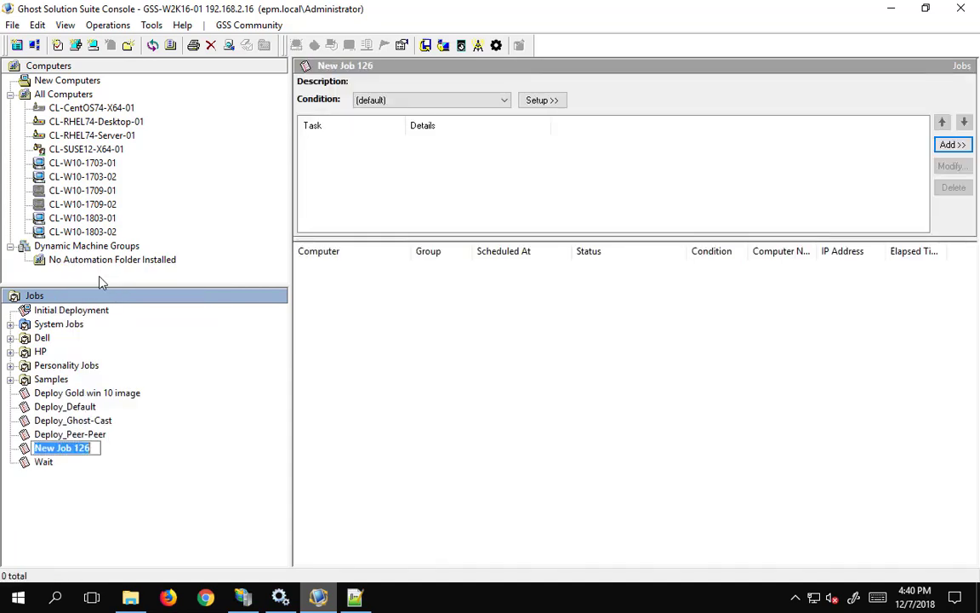
text(backup image )
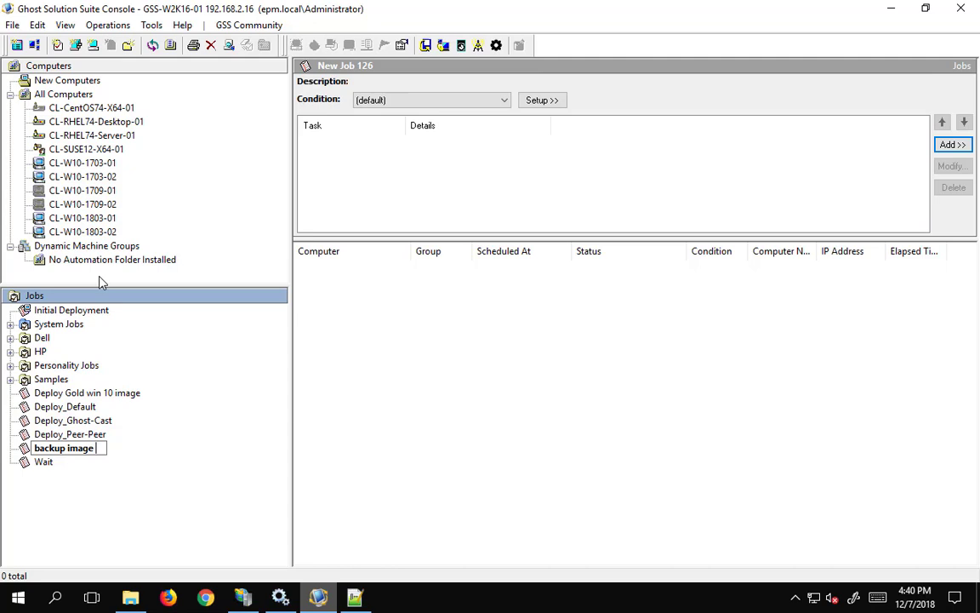
text(before sysprep)
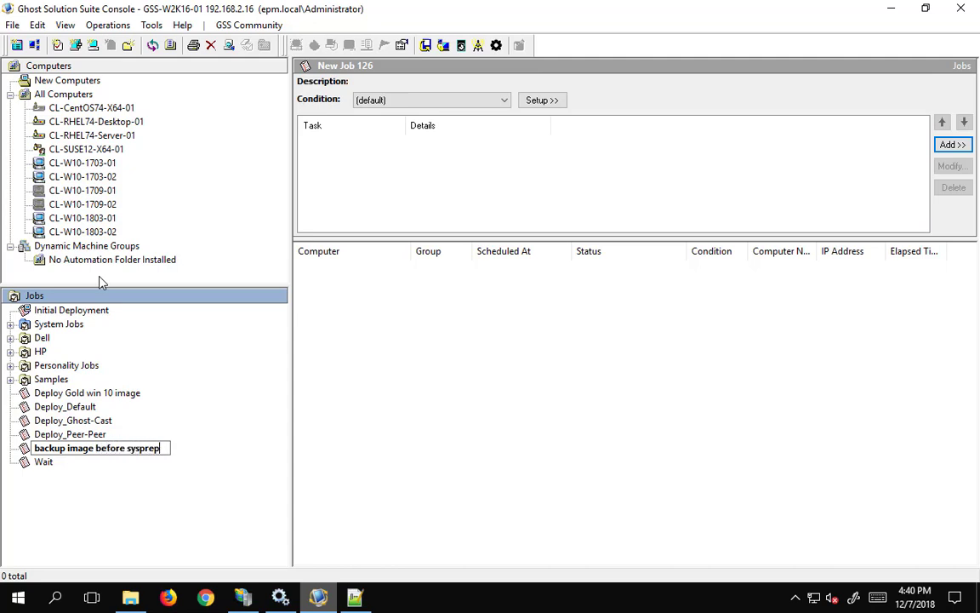
key(Return)
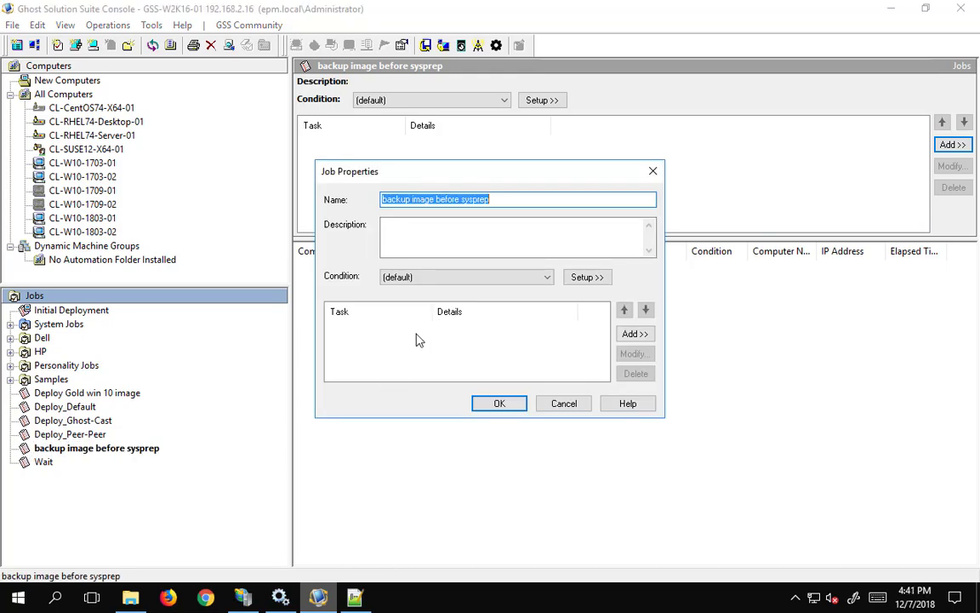
Step: Add a Create Disk Image task to the backup image before sysprep job and accept its advanced image settings
click(636, 334)
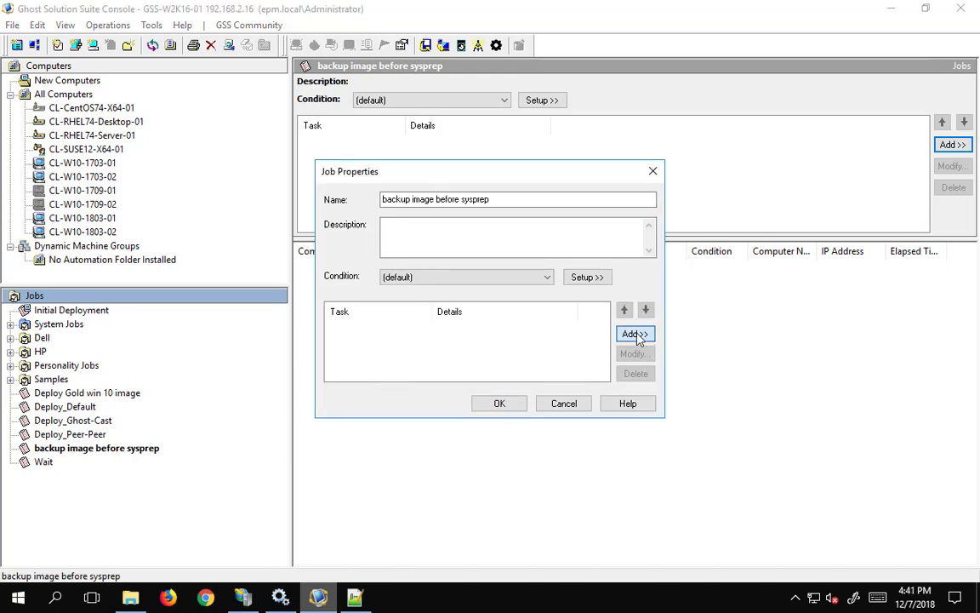
click(637, 334)
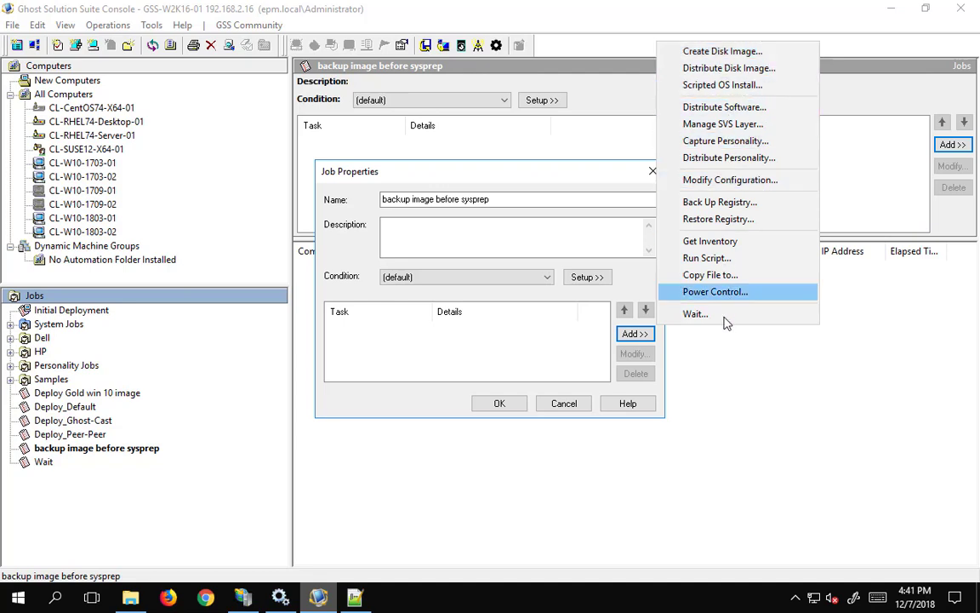
click(703, 52)
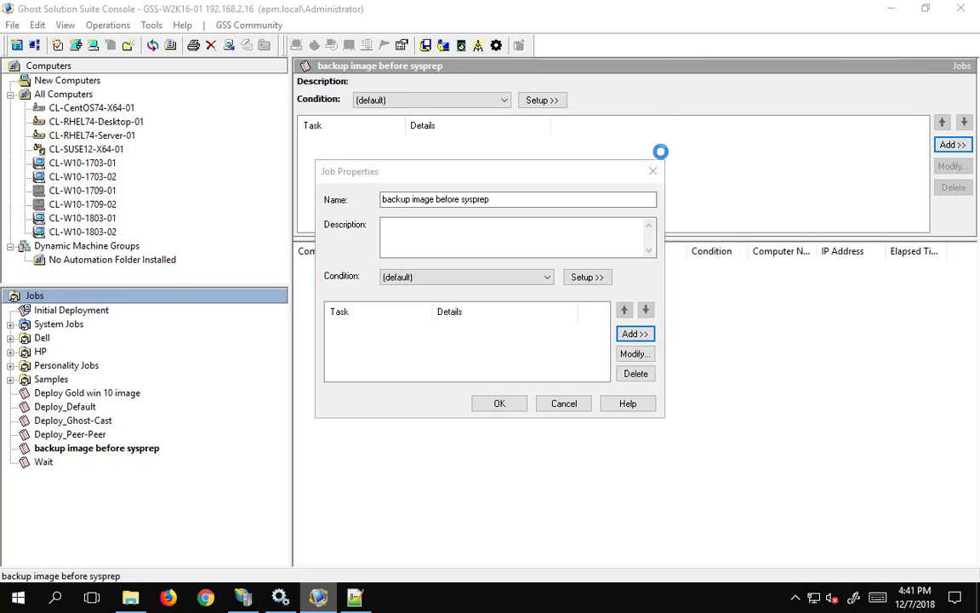
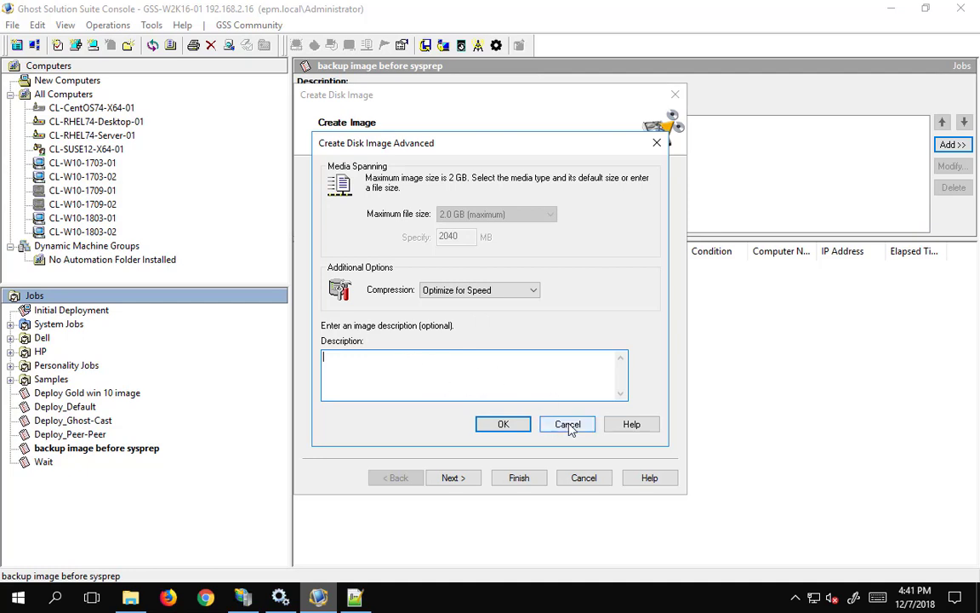
click(506, 427)
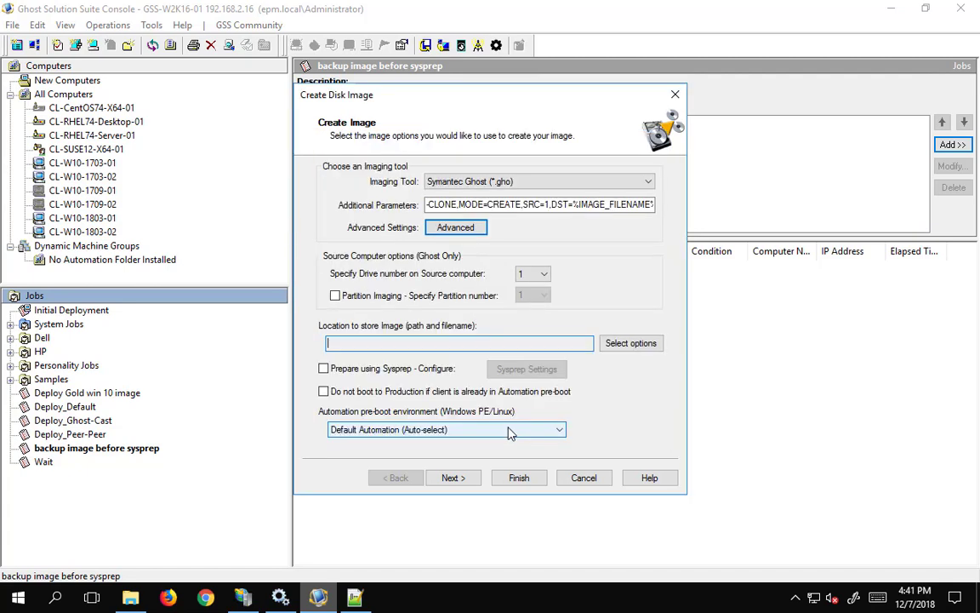
Step: Choose drive 1 as the source computer's drive and leave partition imaging disabled
click(545, 276)
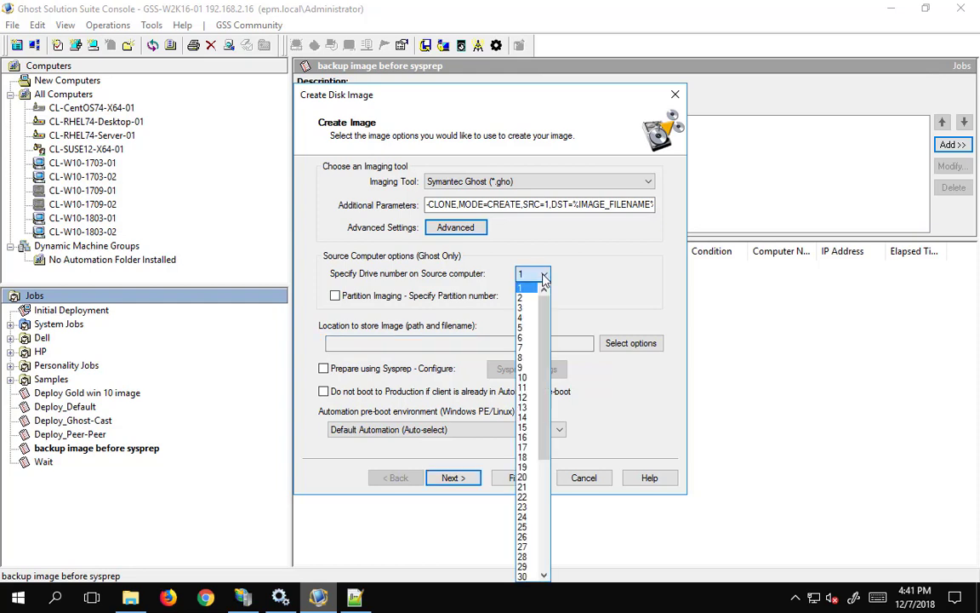
click(526, 287)
click(335, 296)
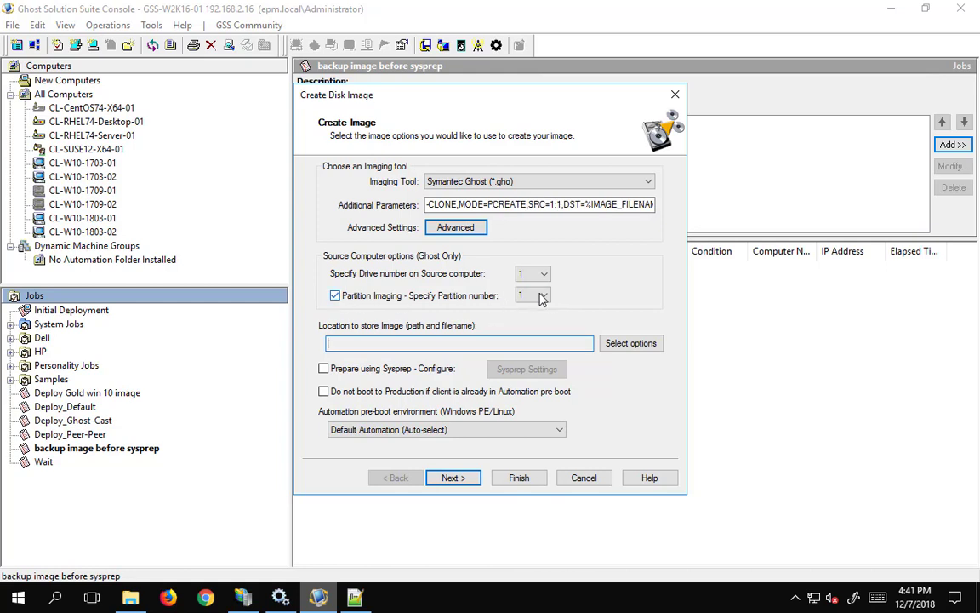
click(351, 302)
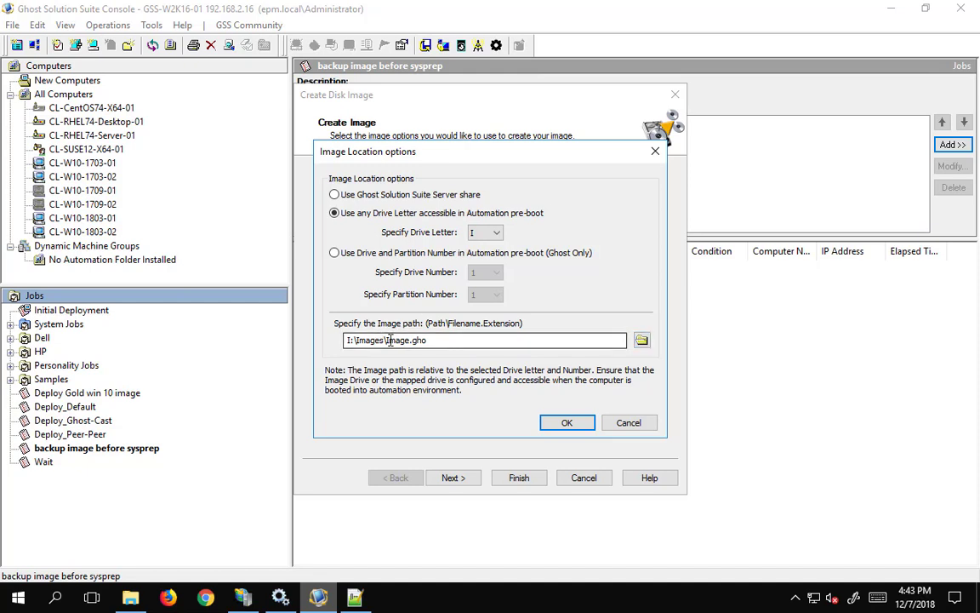
Step: Change the image path to I:\Images\backup\Image.gho and check the Images folder in File Explorer
text(backup\)
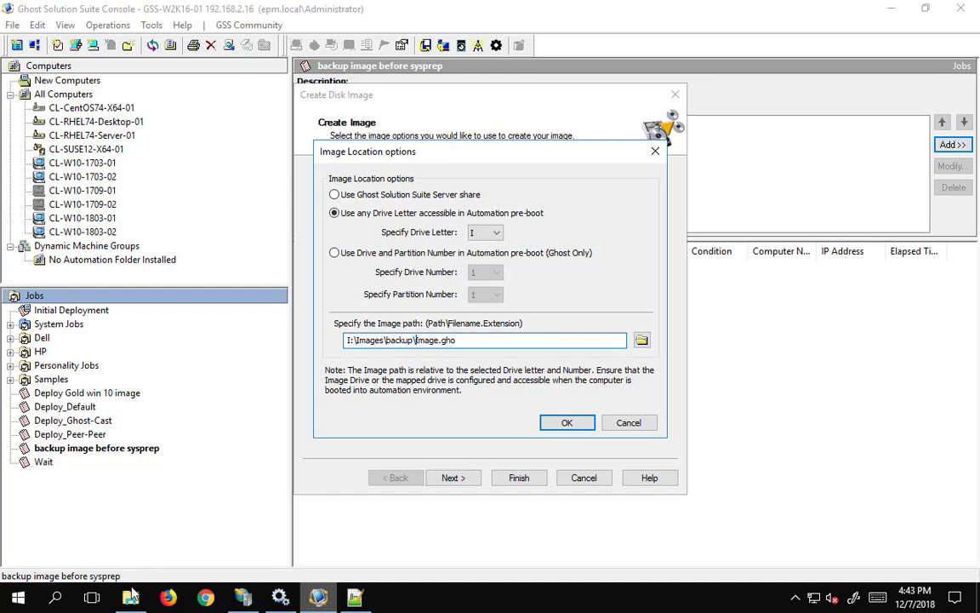
click(130, 599)
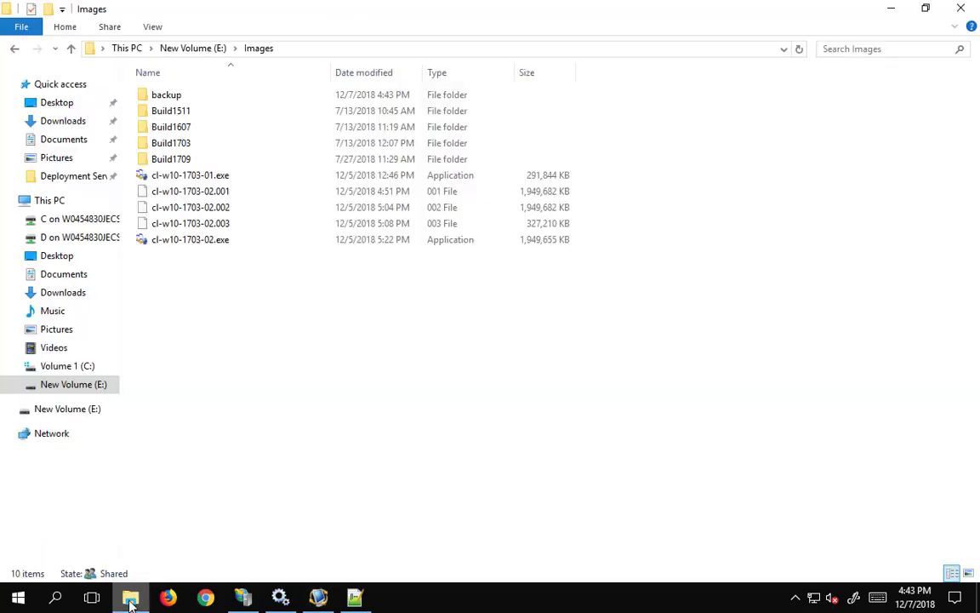
click(130, 599)
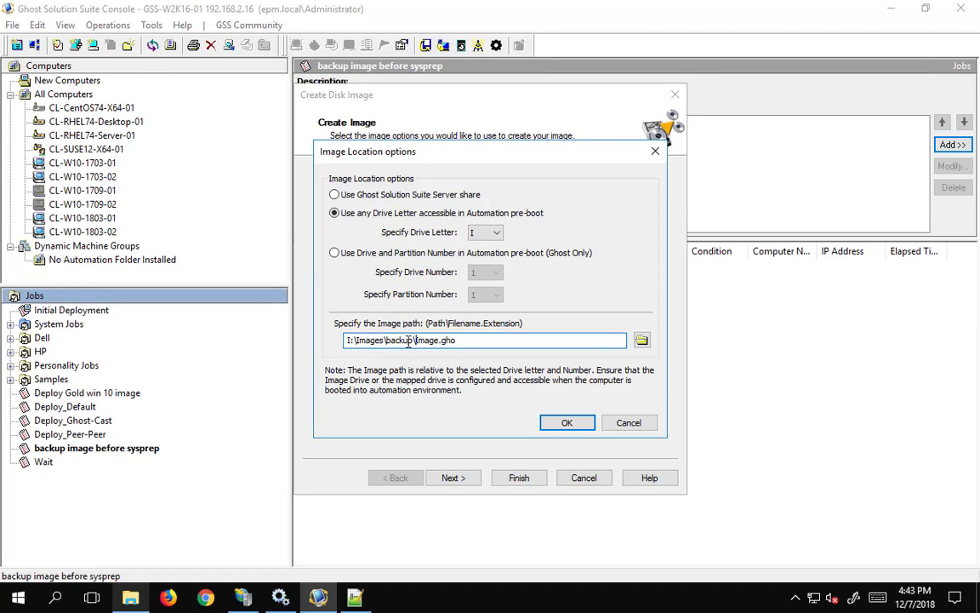
key(Left)
key(Left)
key(Left)
key(Left)
key(Left)
key(Left)
key(Left)
key(Left)
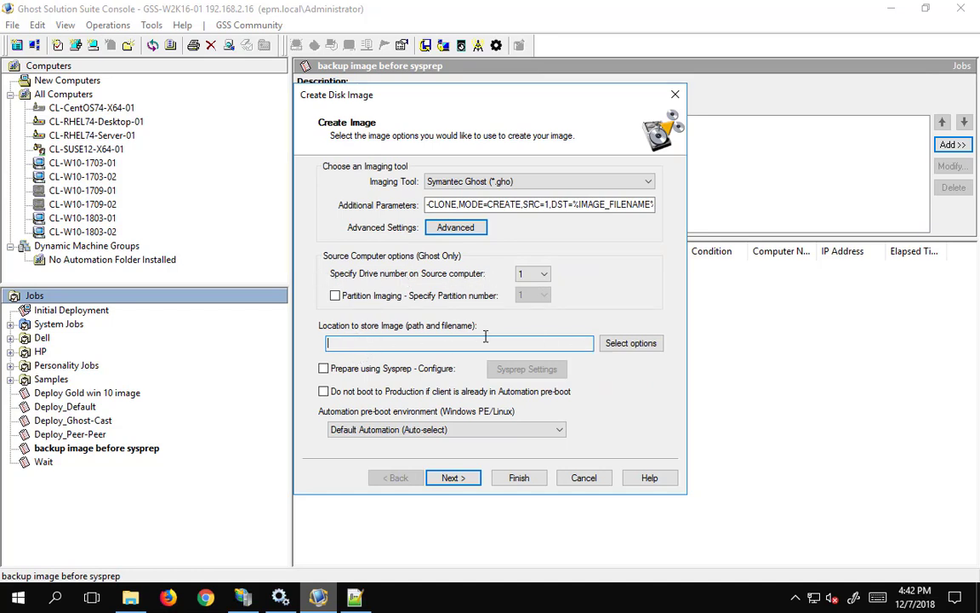
Step: Open the image location options and choose to use any drive letter accessible in Automation pre-boot
click(629, 344)
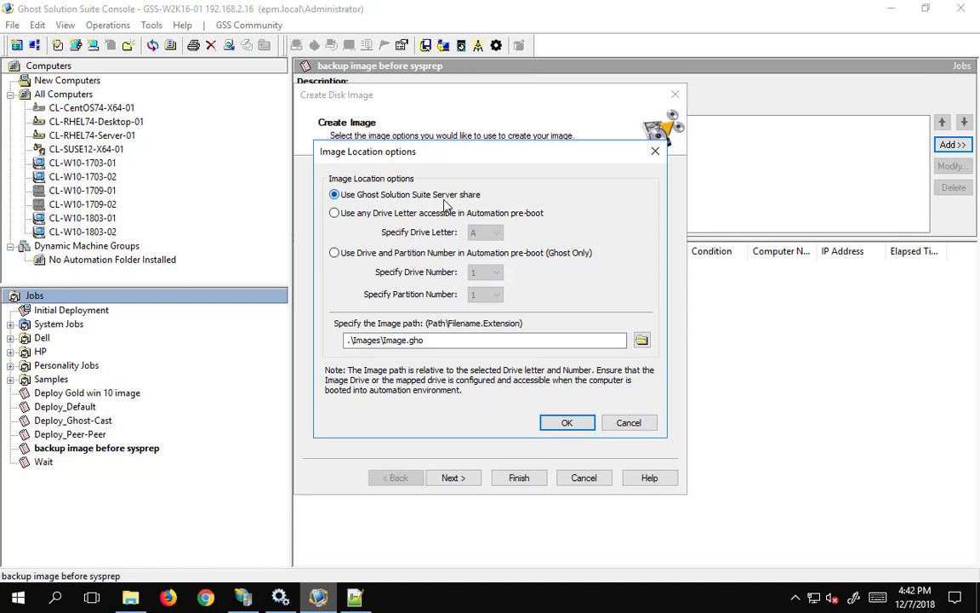
click(335, 214)
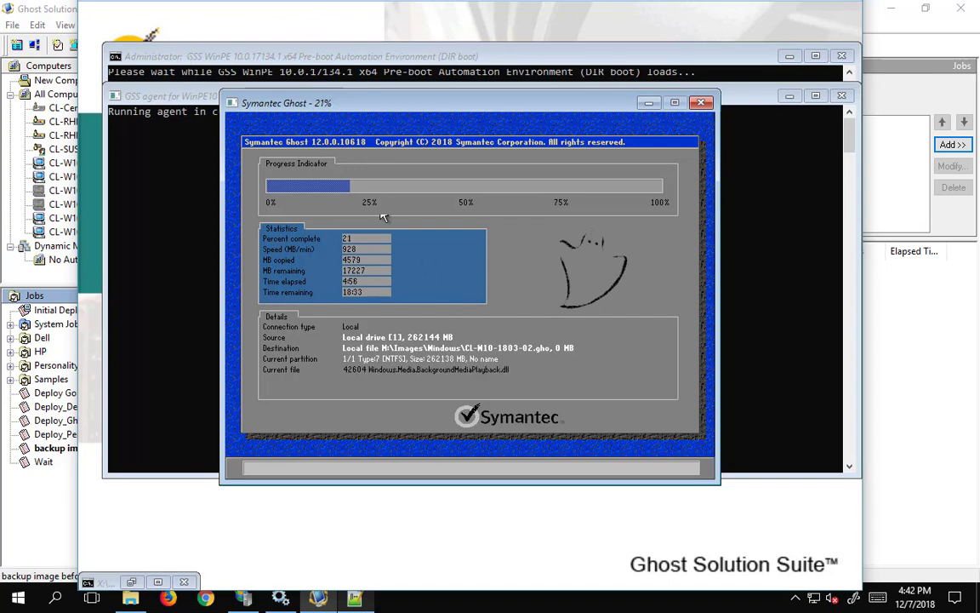
Step: Switch to the client's WinPE command prompt, change to the I: drive and list its contents
click(372, 58)
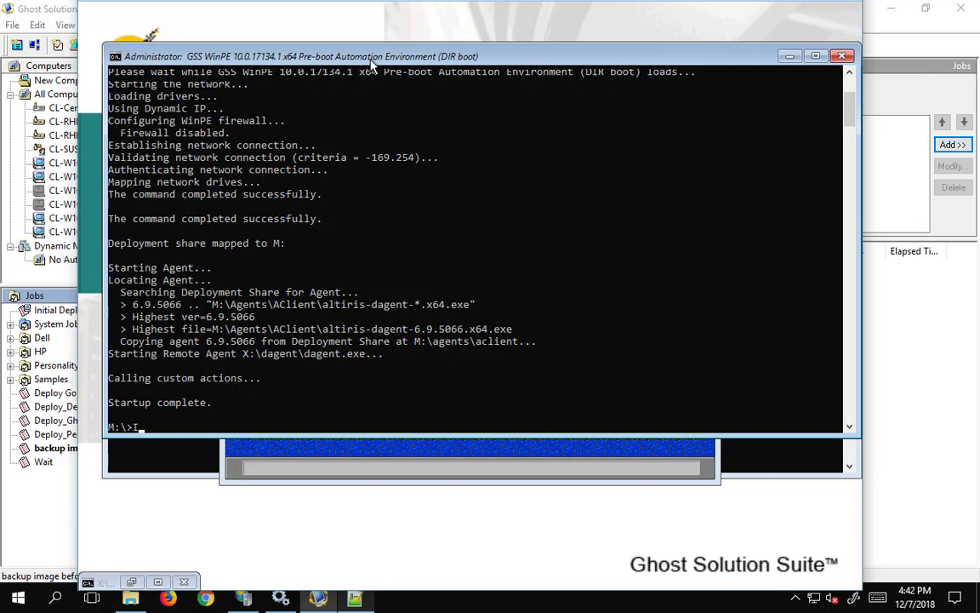
text(I:)
key(Return)
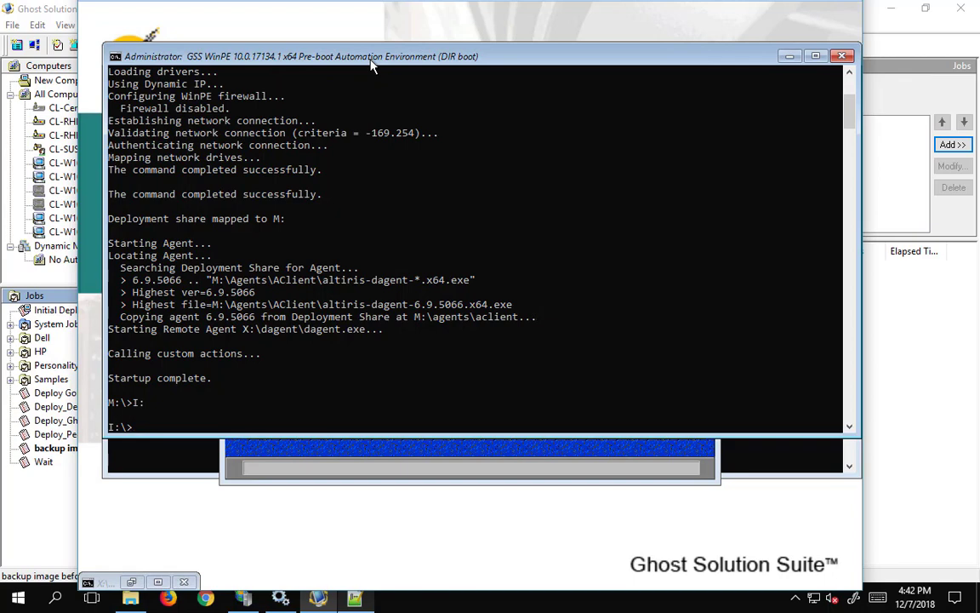
text(dir)
key(Return)
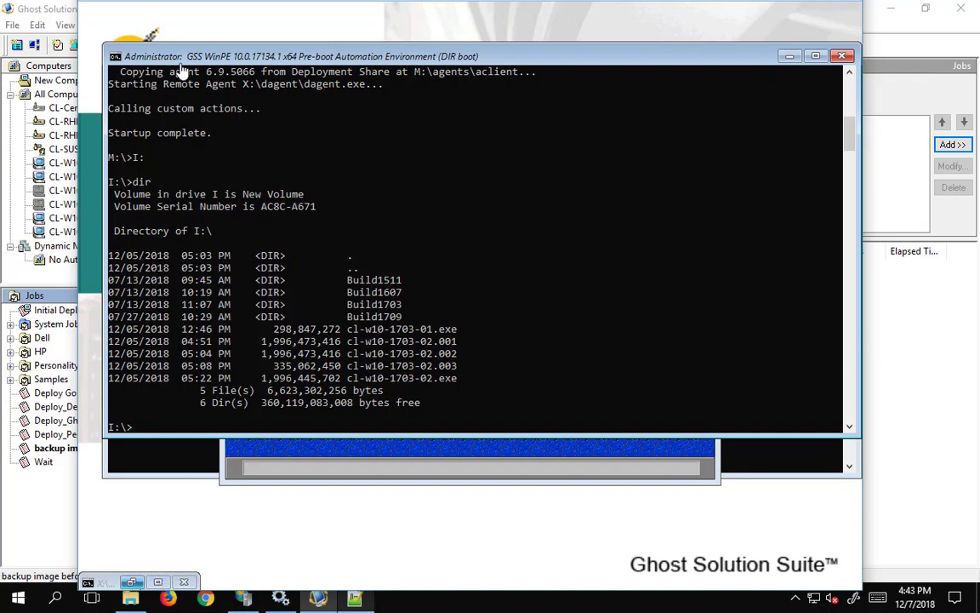
Step: Switch to File Explorer and create a folder named backup inside the Images folder on New Volume (E:)
click(131, 598)
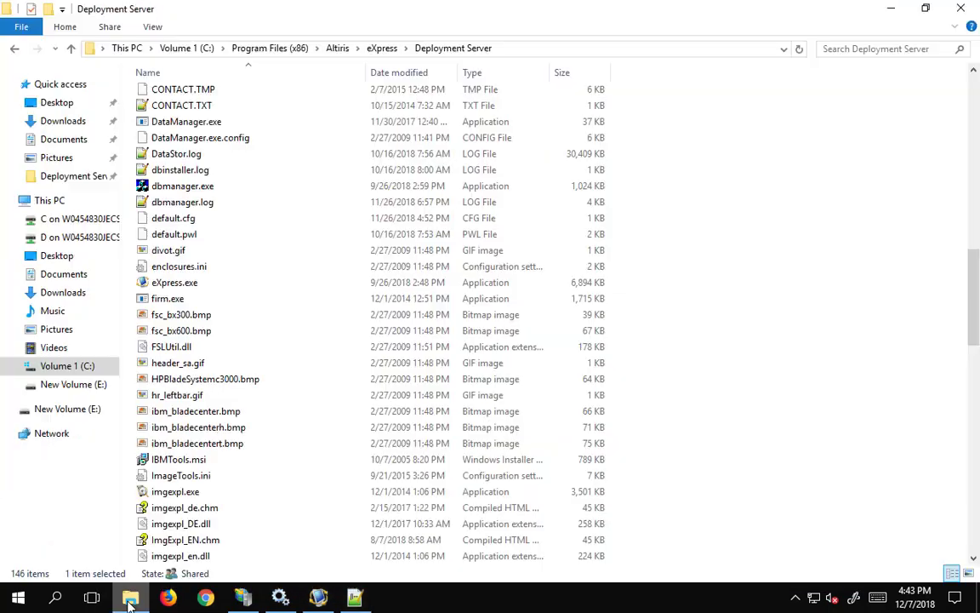
click(87, 386)
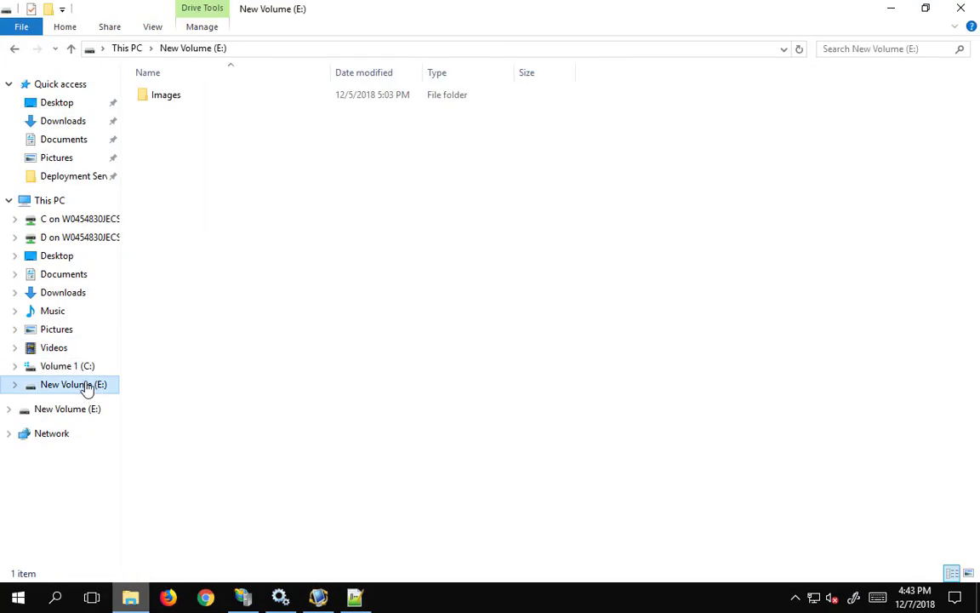
double_click(178, 105)
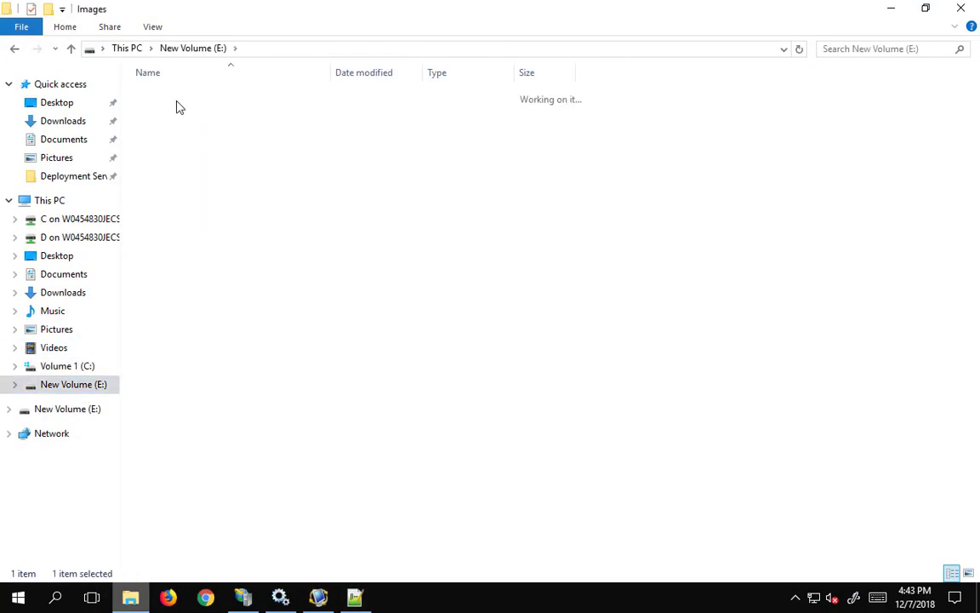
right_click(177, 269)
mouse_move(223, 434)
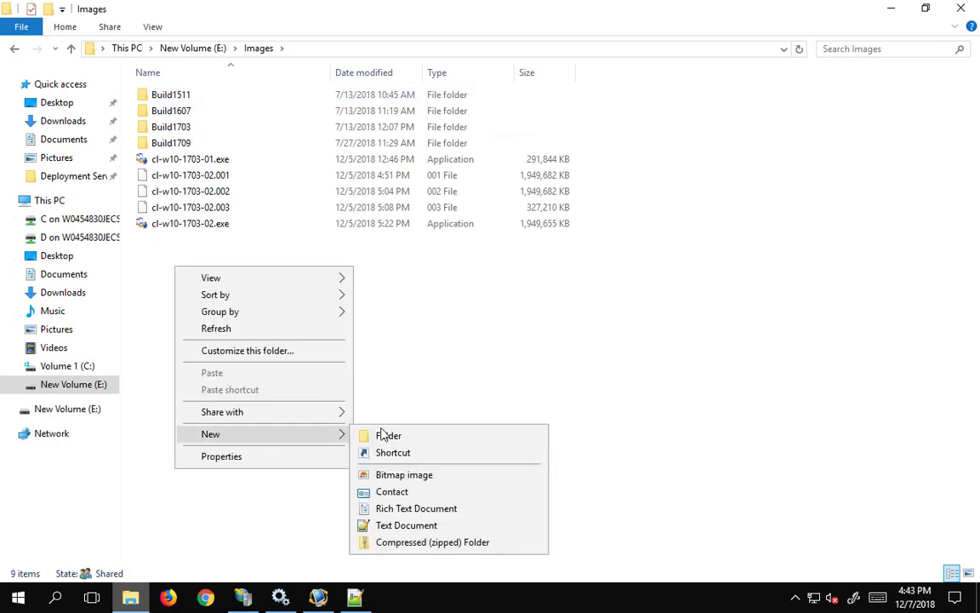
click(396, 435)
text(backup)
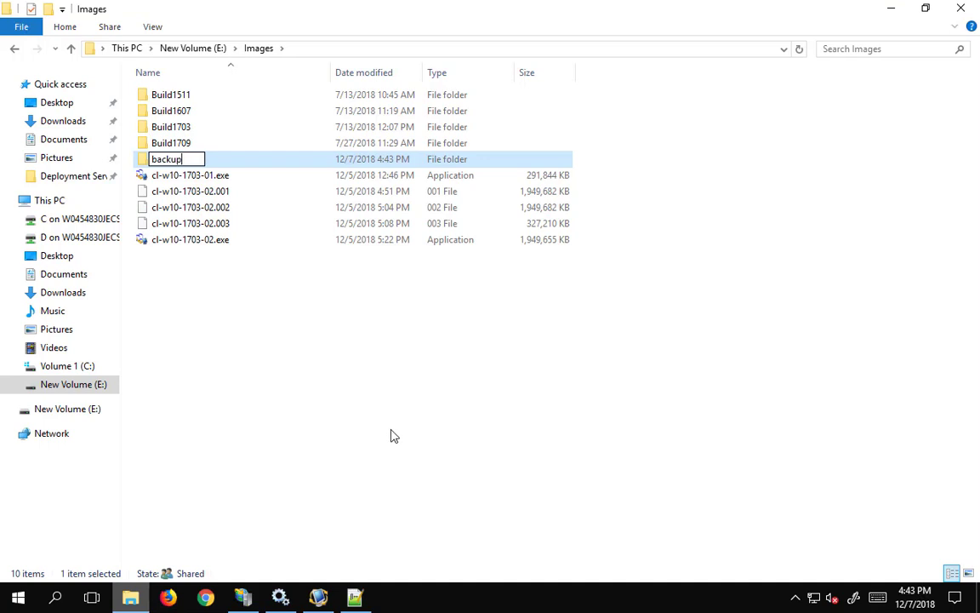
click(391, 433)
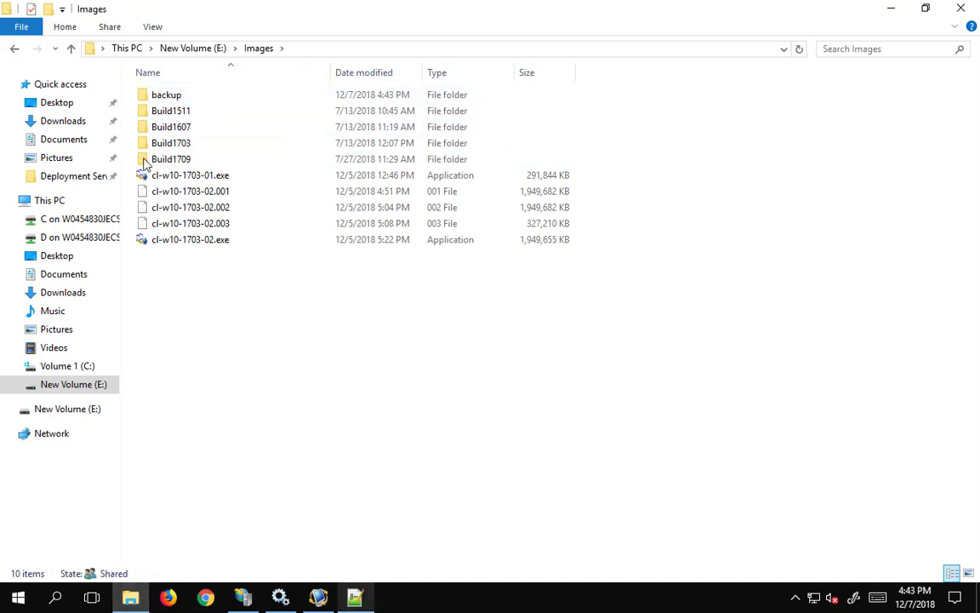
Step: Return to the Ghost Solution Suite Console and set the image location's drive letter to I
click(318, 597)
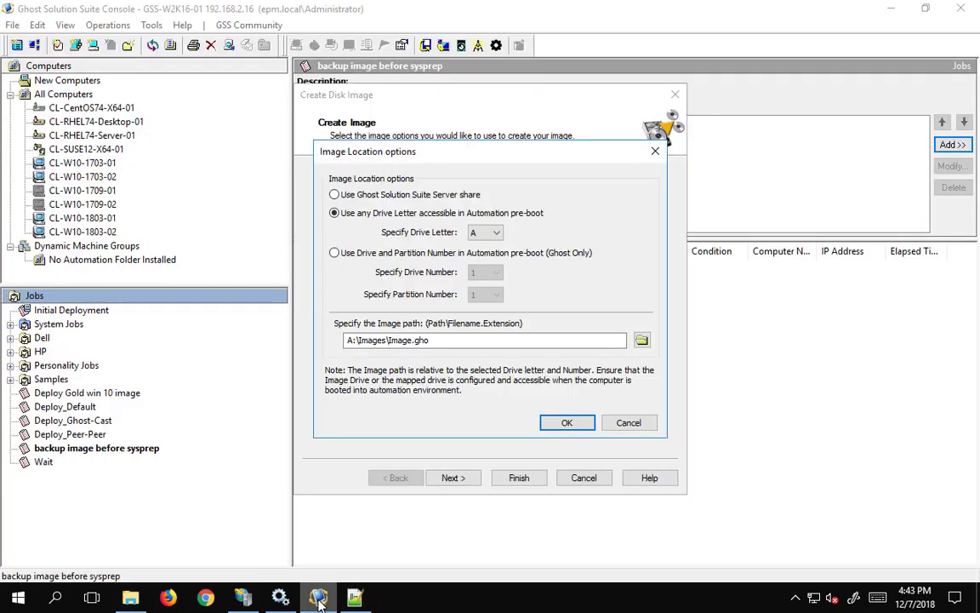
click(485, 232)
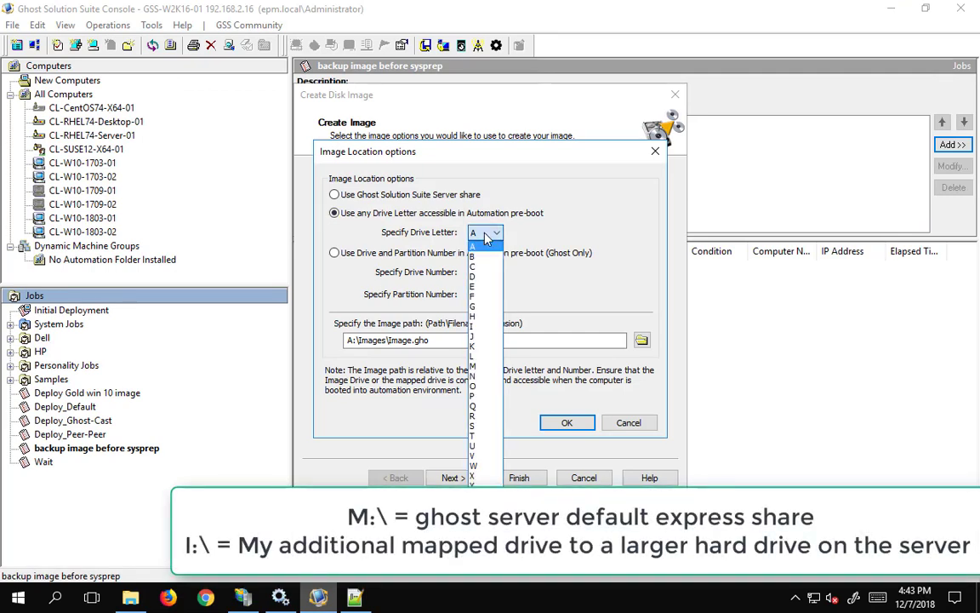
click(482, 327)
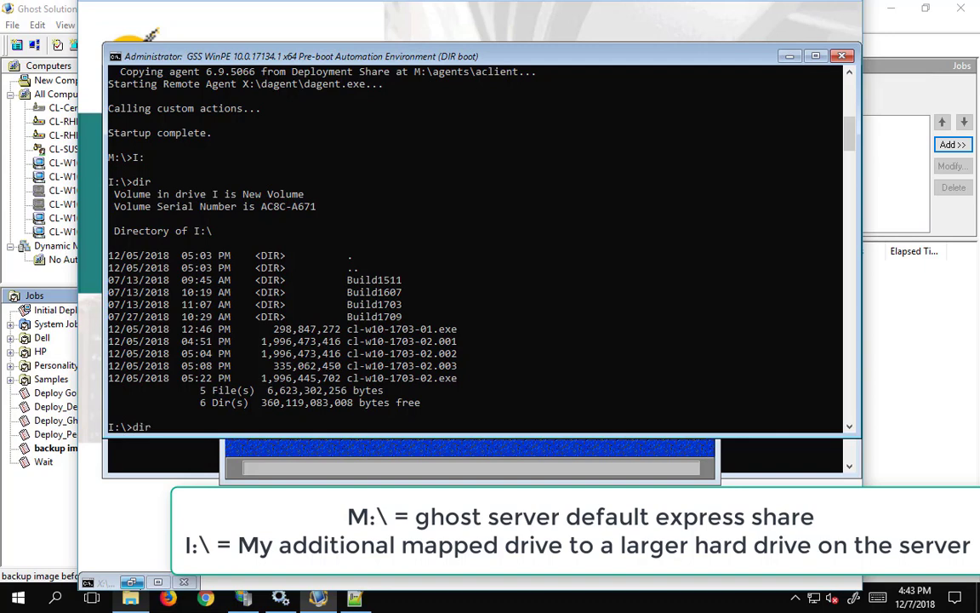
Step: List the I: drive's contents again in the WinPE command prompt and return to the Ghost Solution Suite Console
text(dir)
key(Return)
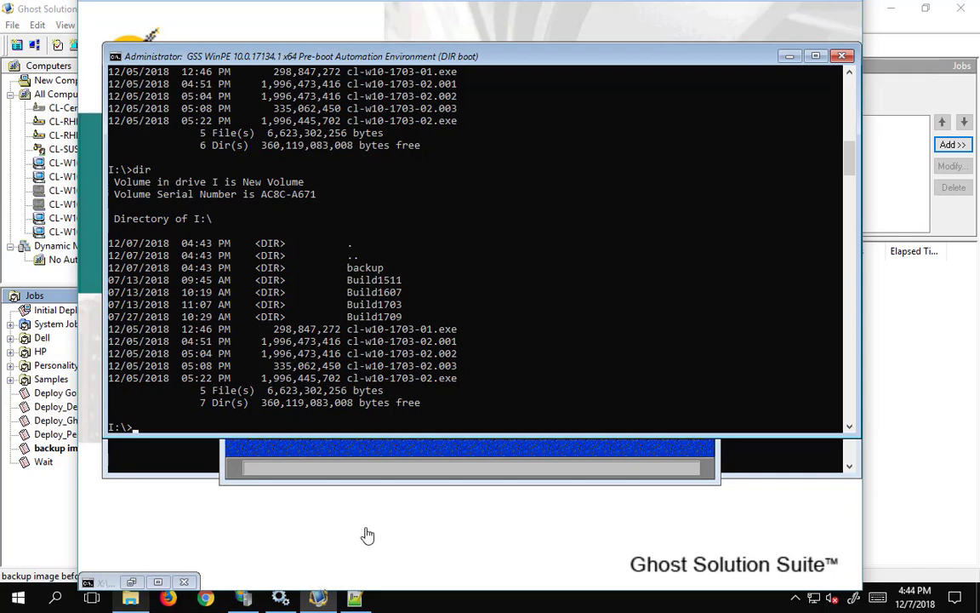
click(319, 600)
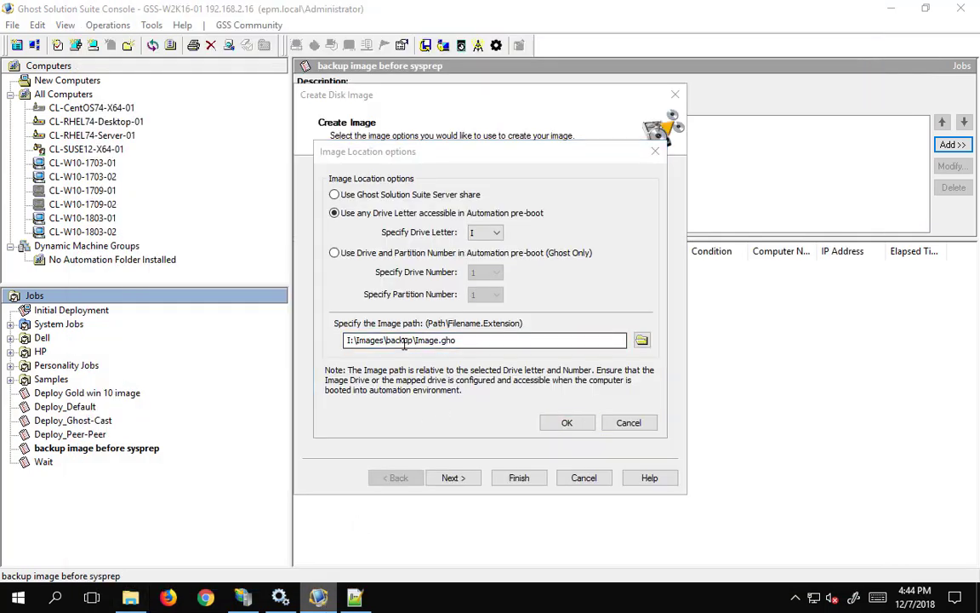
Step: Remove the Images folder from the image path, making it I:\backup\Image.gho
click(382, 432)
key(BackSpace)
key(BackSpace)
key(BackSpace)
key(BackSpace)
key(BackSpace)
key(BackSpace)
key(BackSpace)
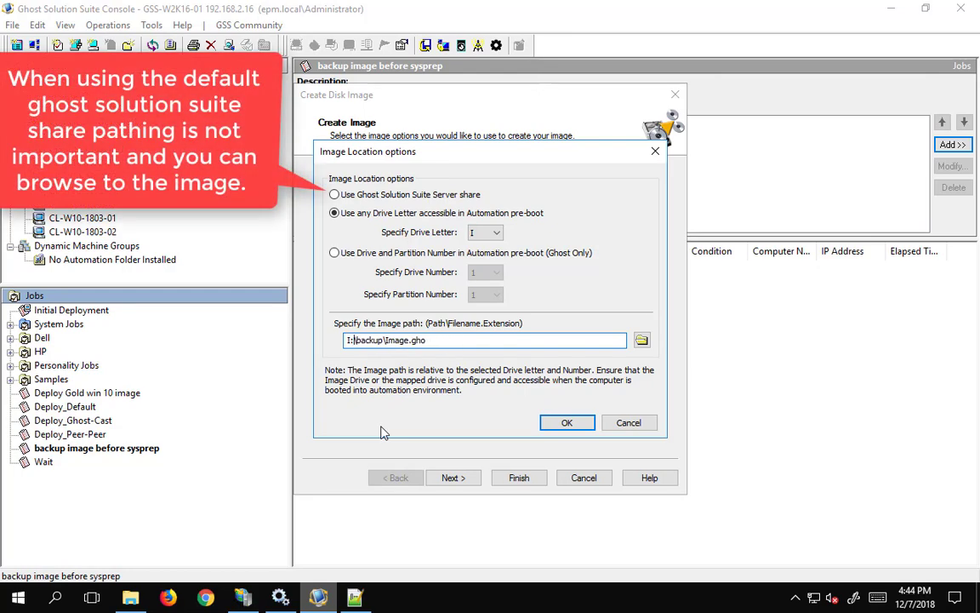
key(BackSpace)
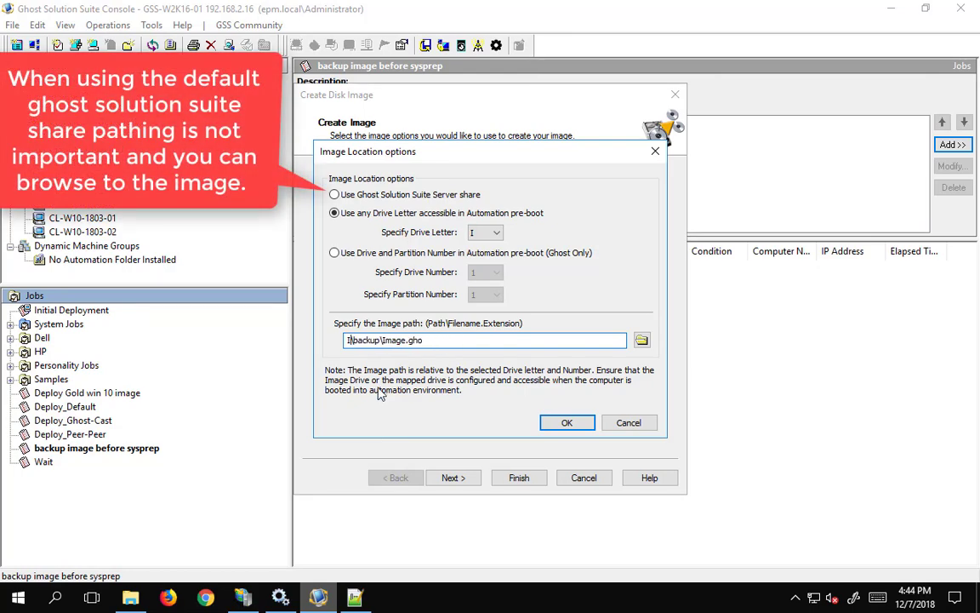
text(:)
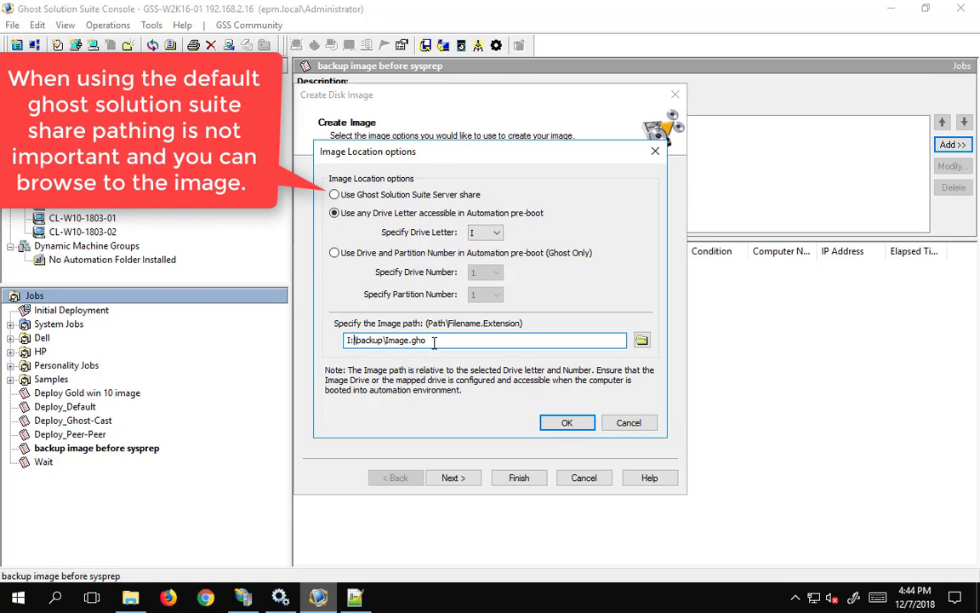
text(\)
click(411, 340)
key(BackSpace)
key(BackSpace)
key(BackSpace)
key(BackSpace)
key(BackSpace)
text(cl-w10-1803-01-)
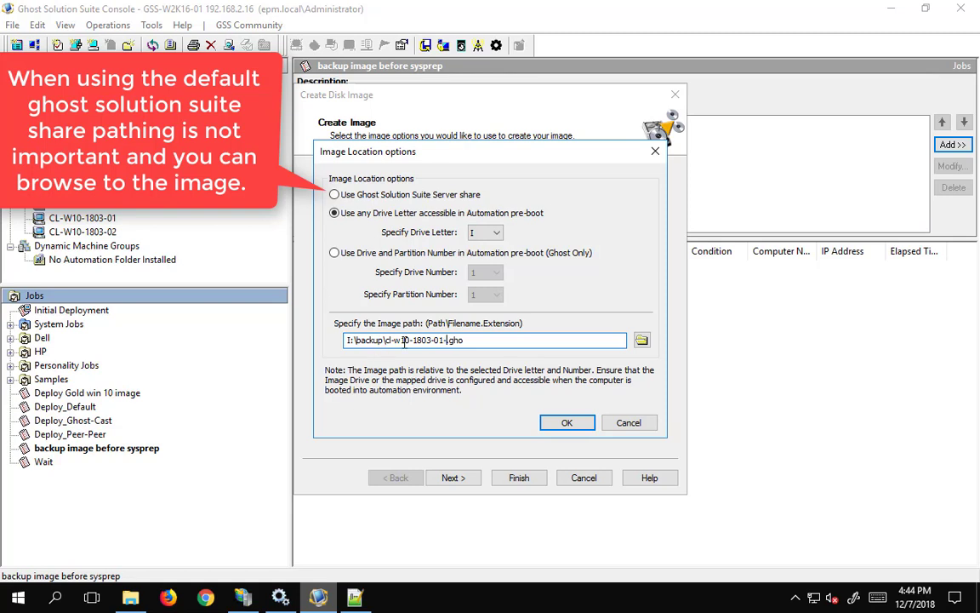
text(12-7)
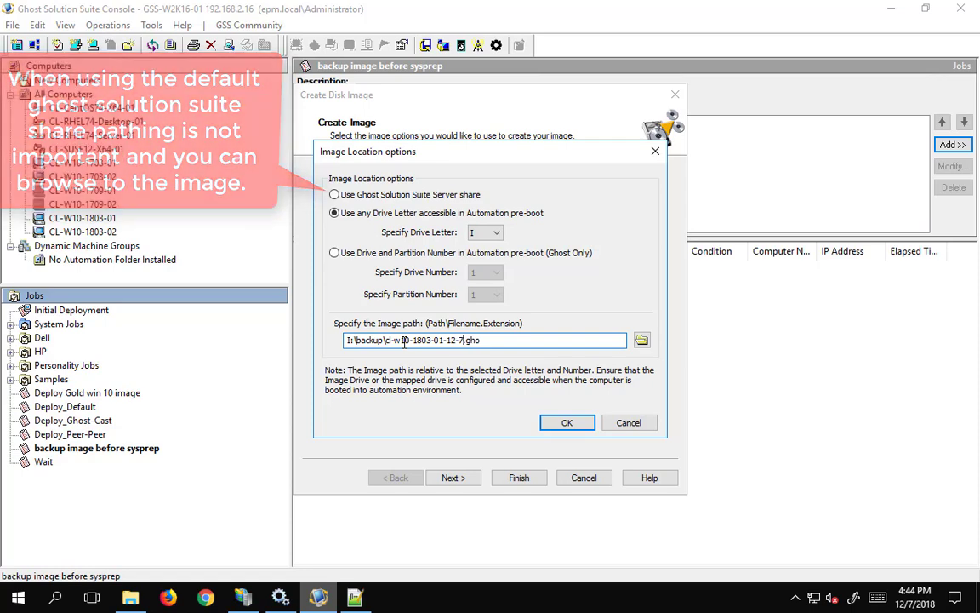
text(-)
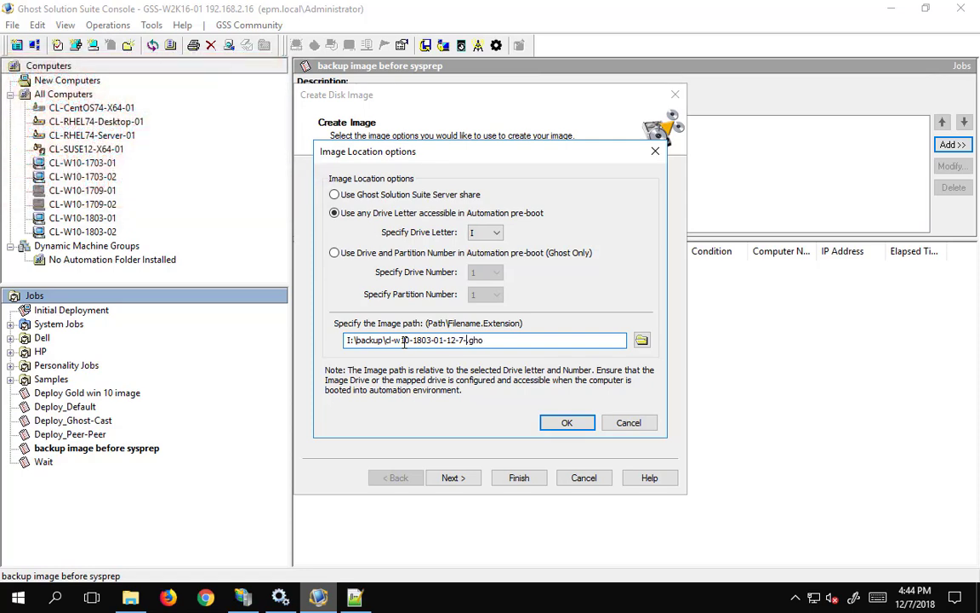
text(18)
click(568, 422)
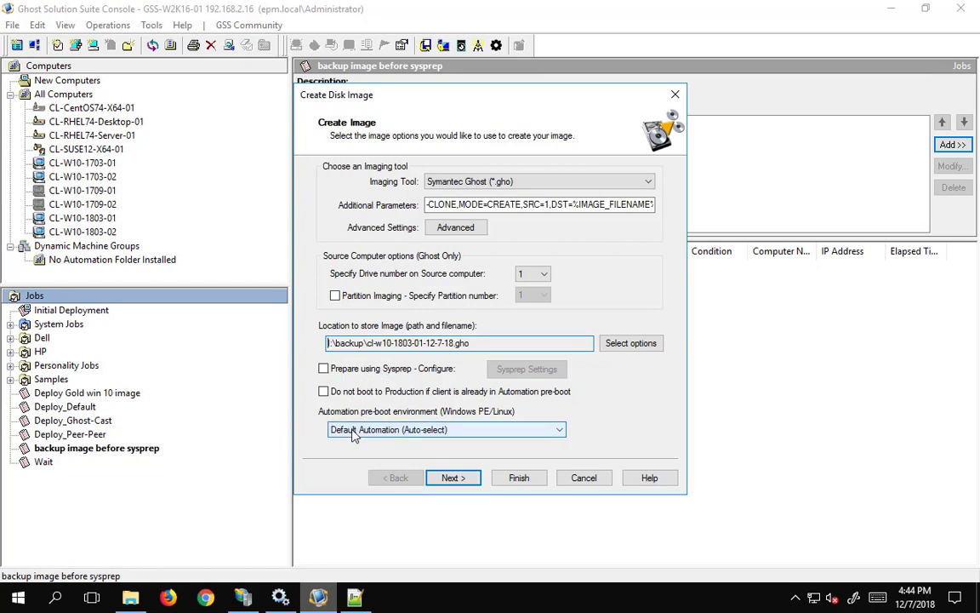
Step: Keep the default return code responses and finish the Create Disk Image task
click(460, 479)
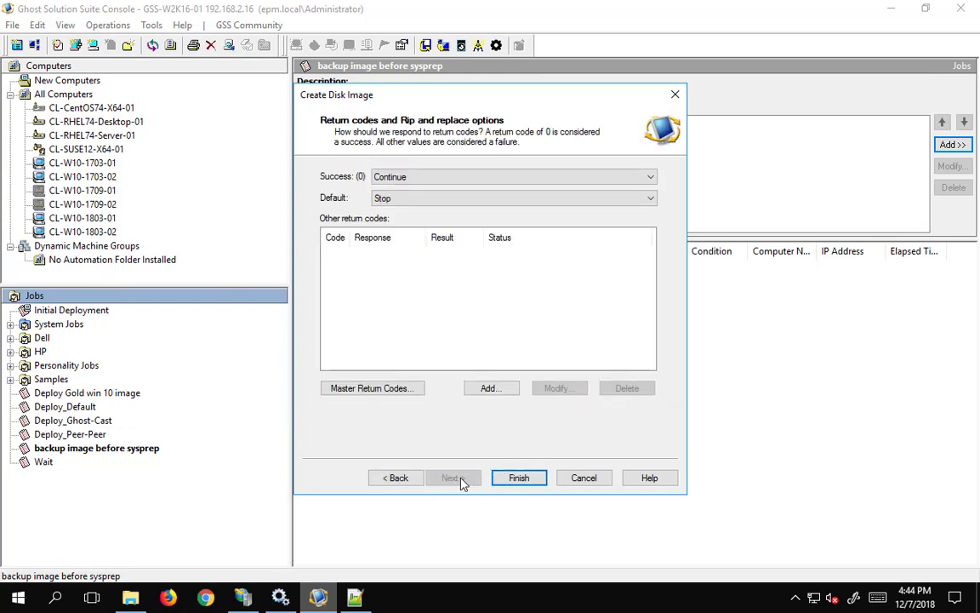
click(516, 479)
click(502, 404)
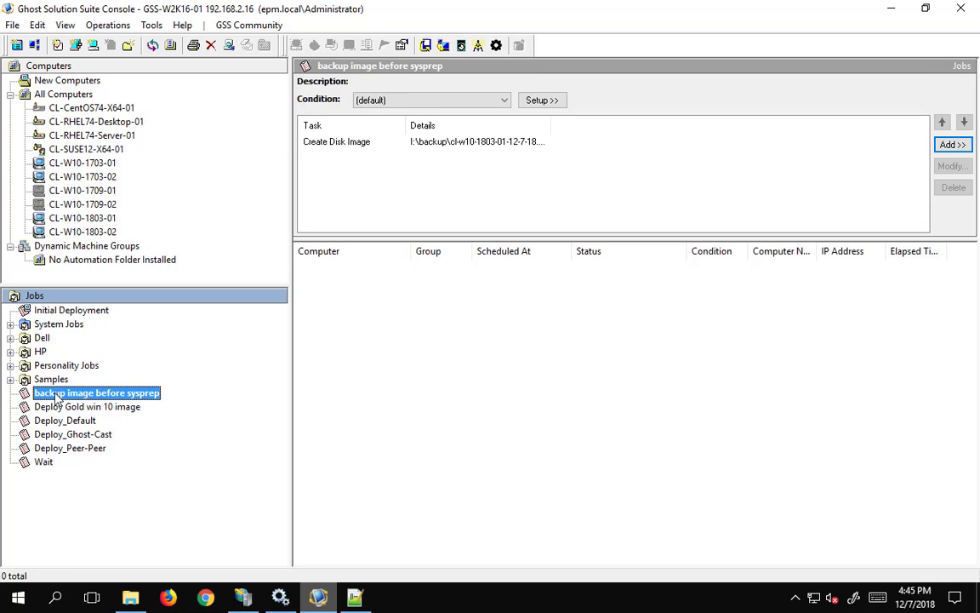
Step: Assign the backup image before sysprep job to computer CL-W10-1803-01 and schedule it to run immediately
click(118, 218)
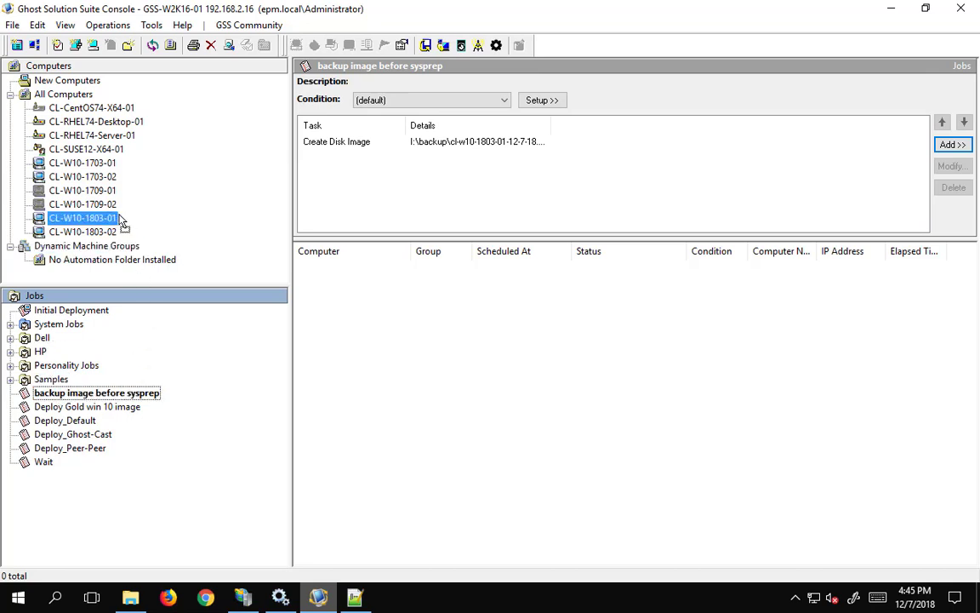
drag(121, 221, 120, 223)
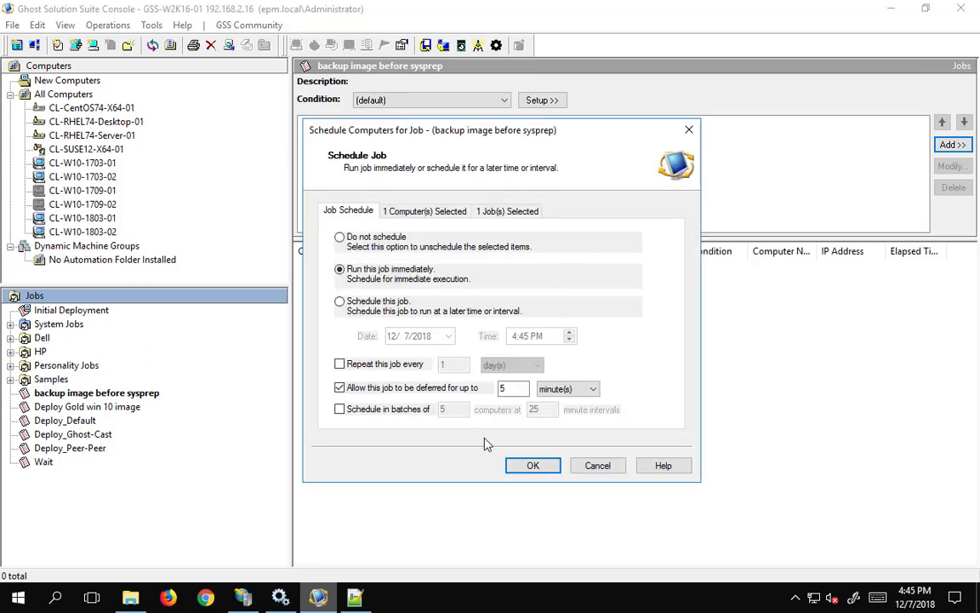
click(523, 467)
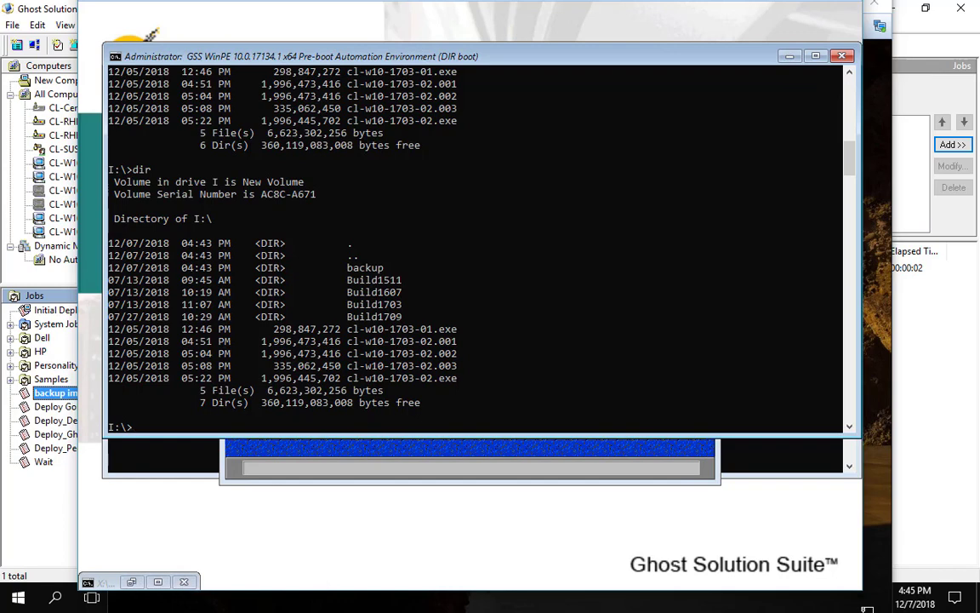
Step: View the running Symantec Ghost progress and the CL-W10-1803-01 remote console, and return to the Ghost Solution Suite Console
click(328, 466)
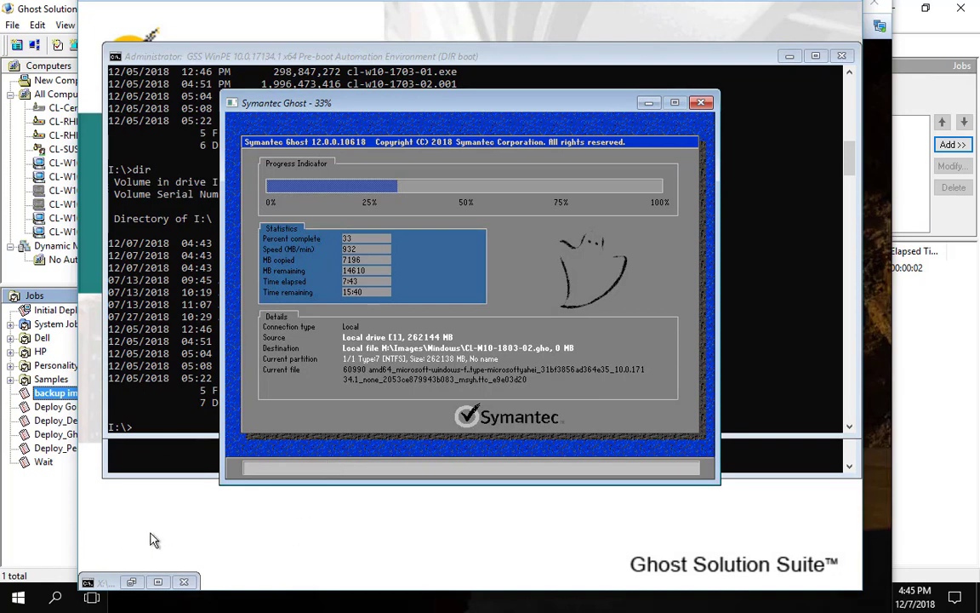
click(882, 434)
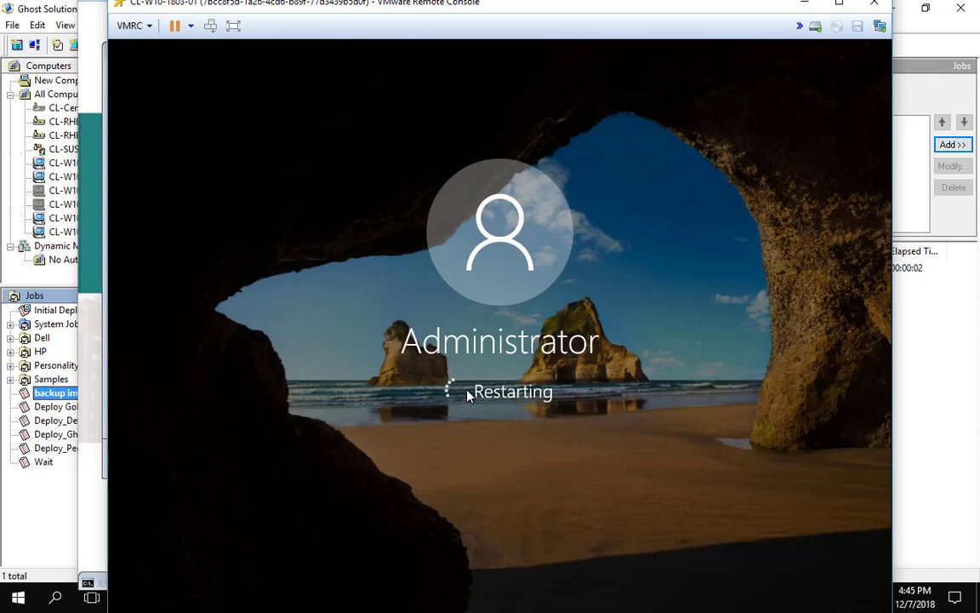
click(44, 502)
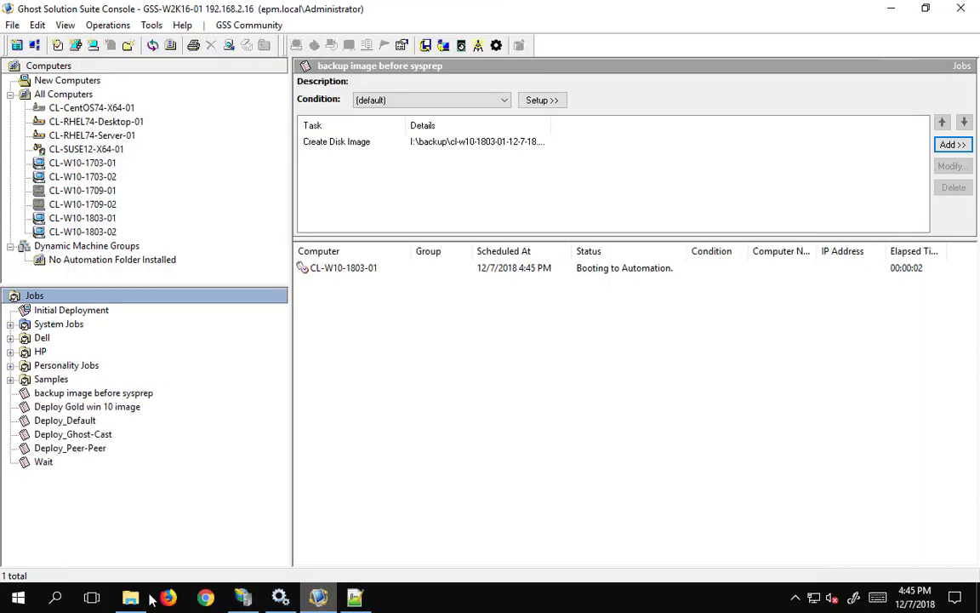
Step: Switch to File Explorer and open the Windows folder inside the Deployment Server's Images folder to view the image files
click(130, 598)
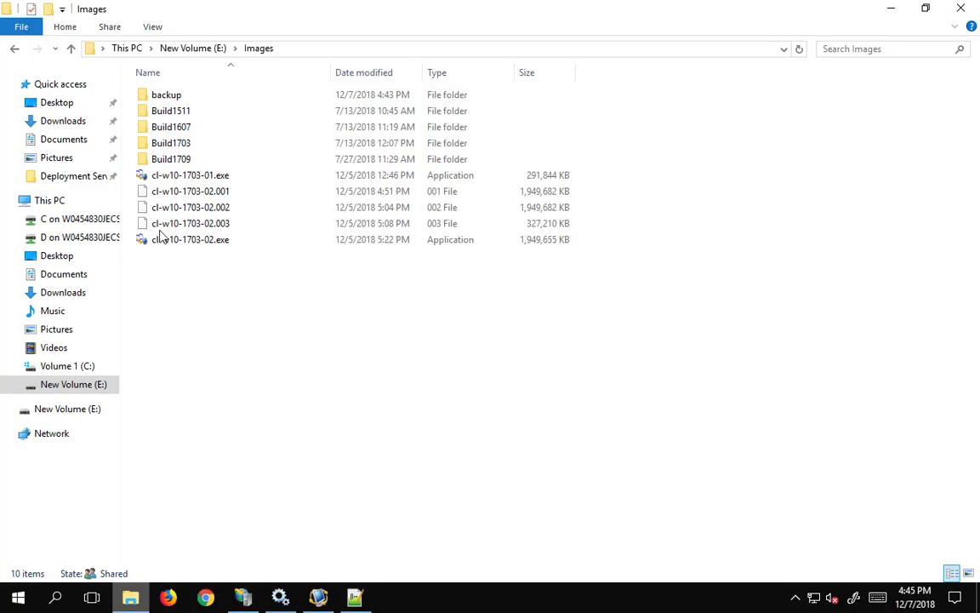
click(75, 176)
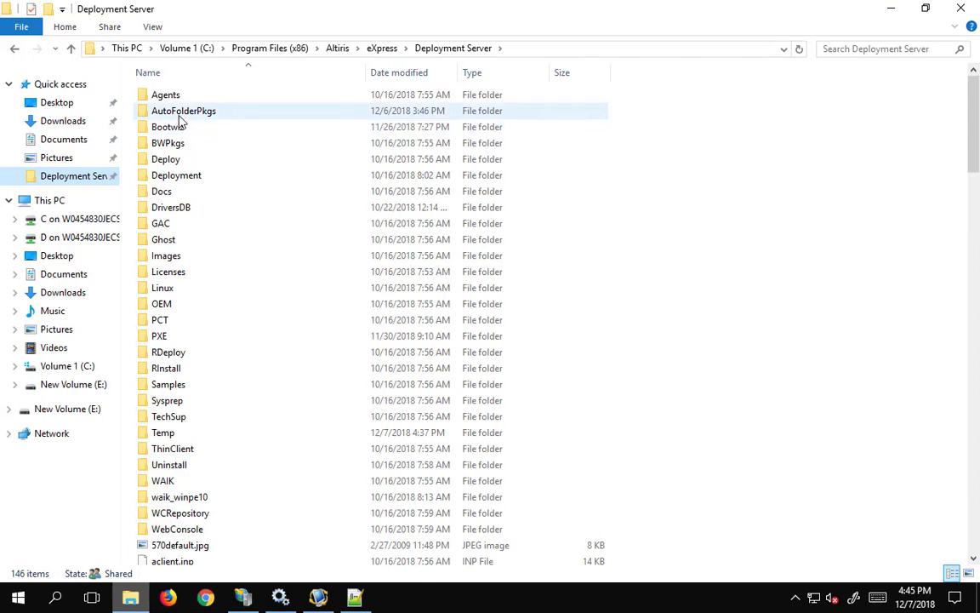
double_click(166, 257)
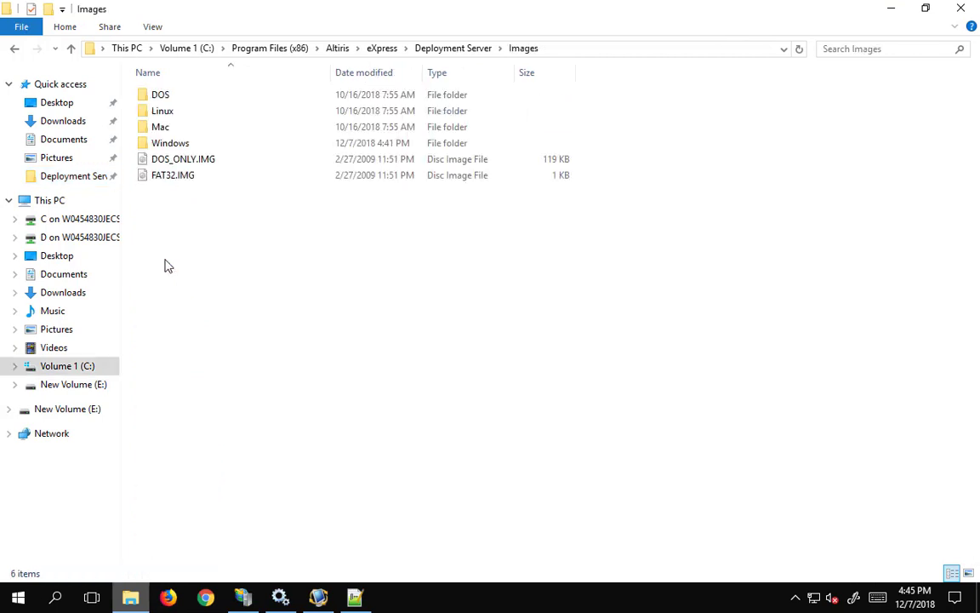
double_click(169, 143)
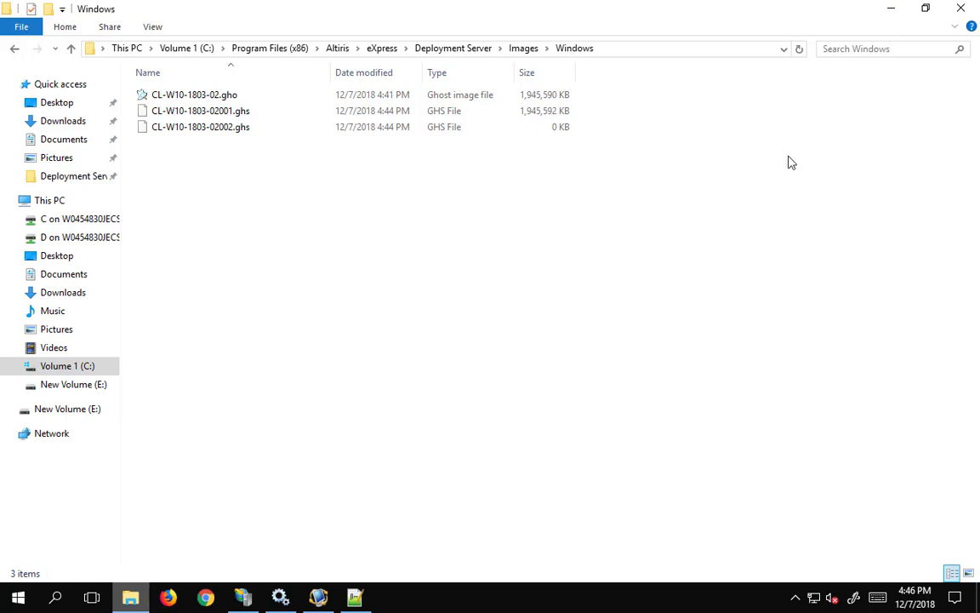
Step: Return to the Ghost Solution Suite Console and check the job statuses of CL-W10-1803-01 and CL-W10-1803-02
click(890, 10)
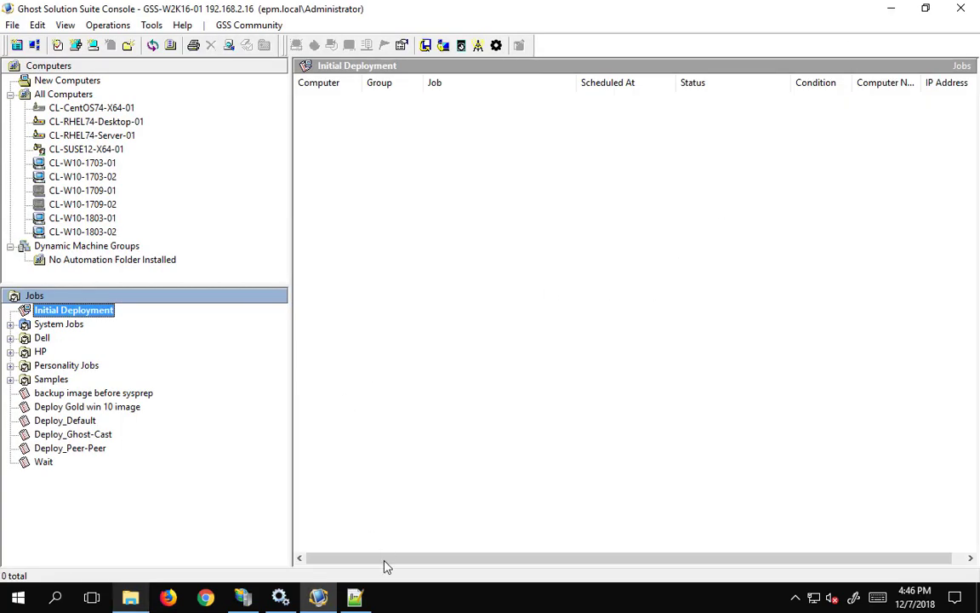
click(103, 218)
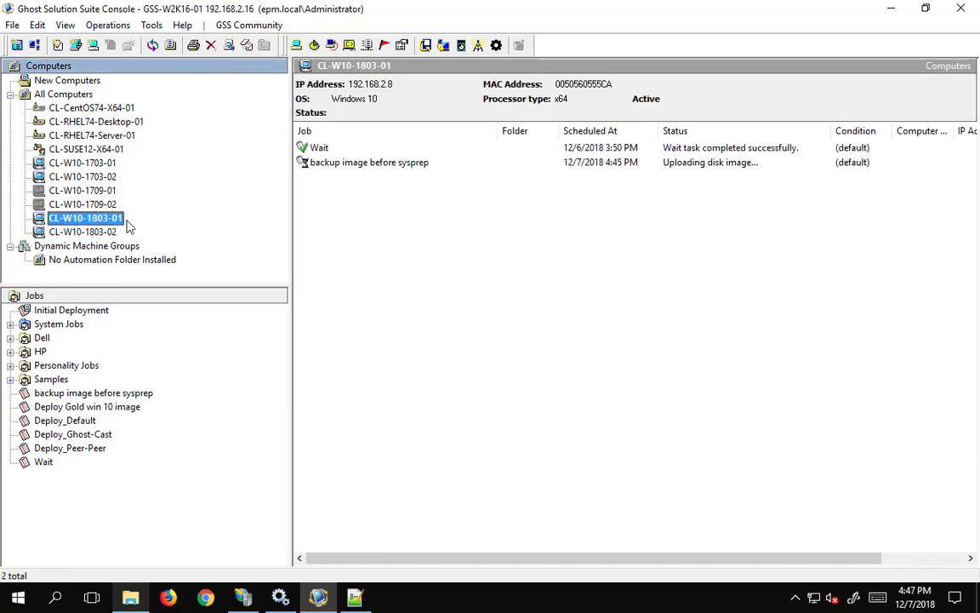
click(90, 232)
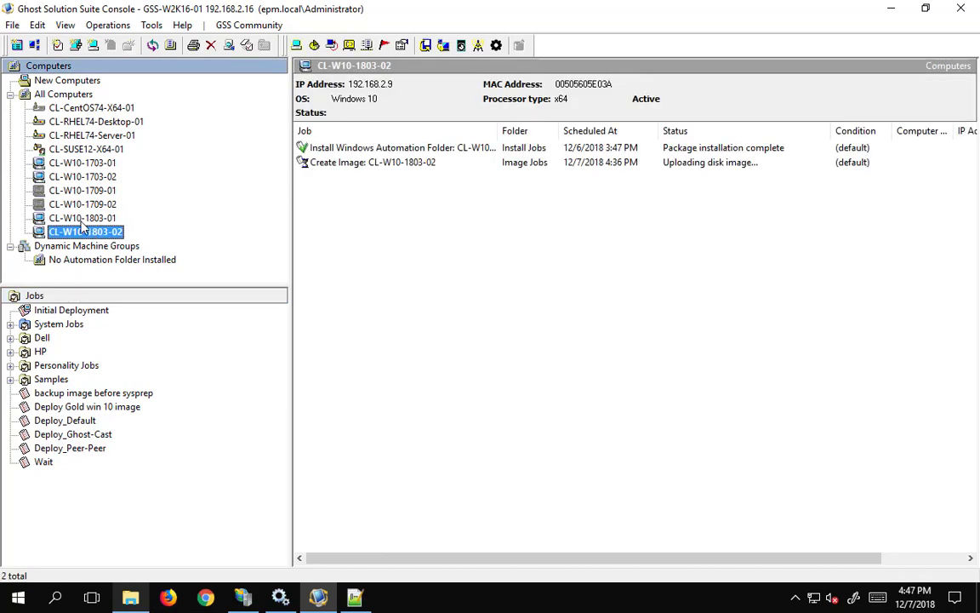
click(687, 163)
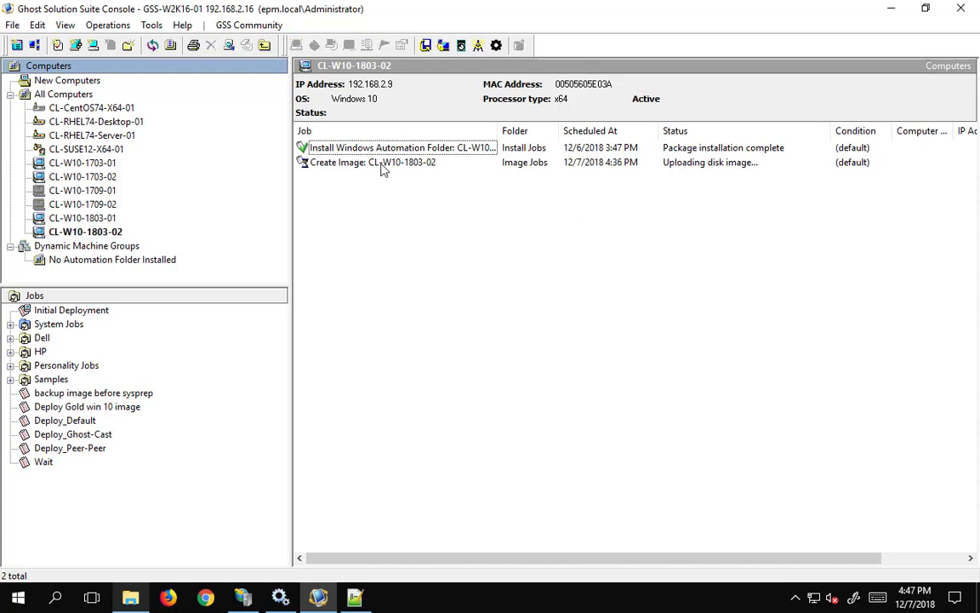
click(348, 163)
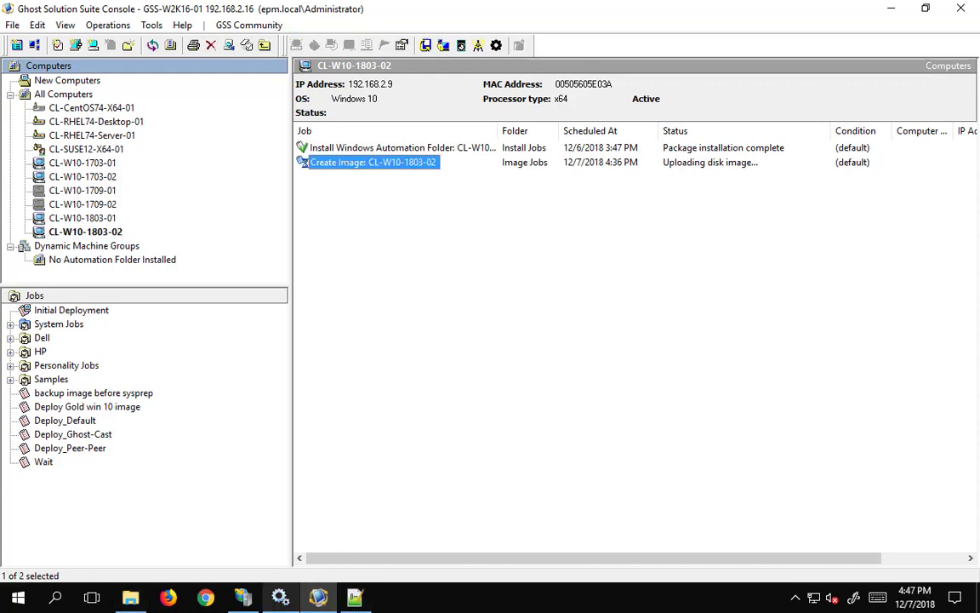
Step: Switch to the CL-W10-1803-01 remote console to examine its Symantec Ghost imaging progress and destination
mouse_move(243, 598)
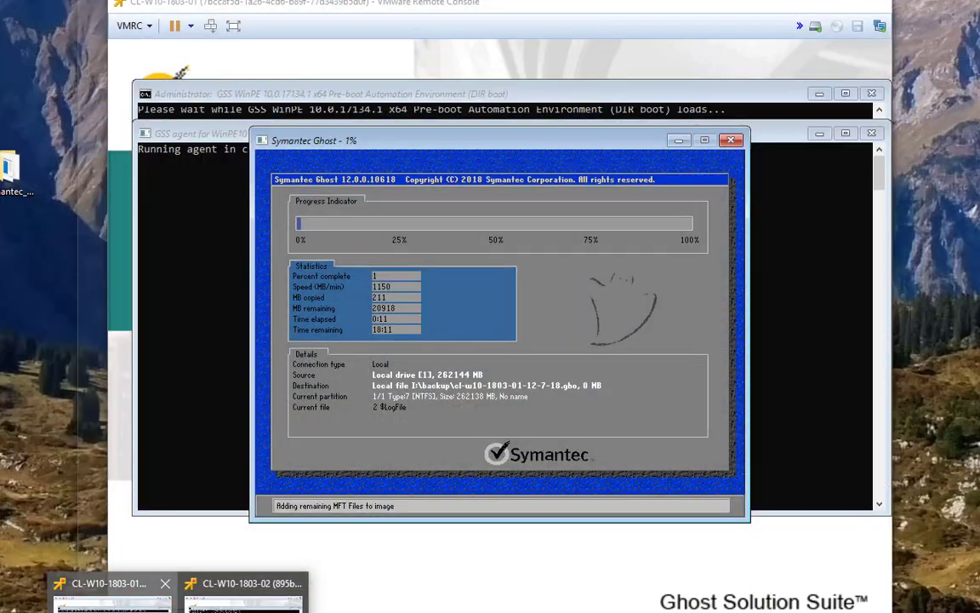
click(110, 596)
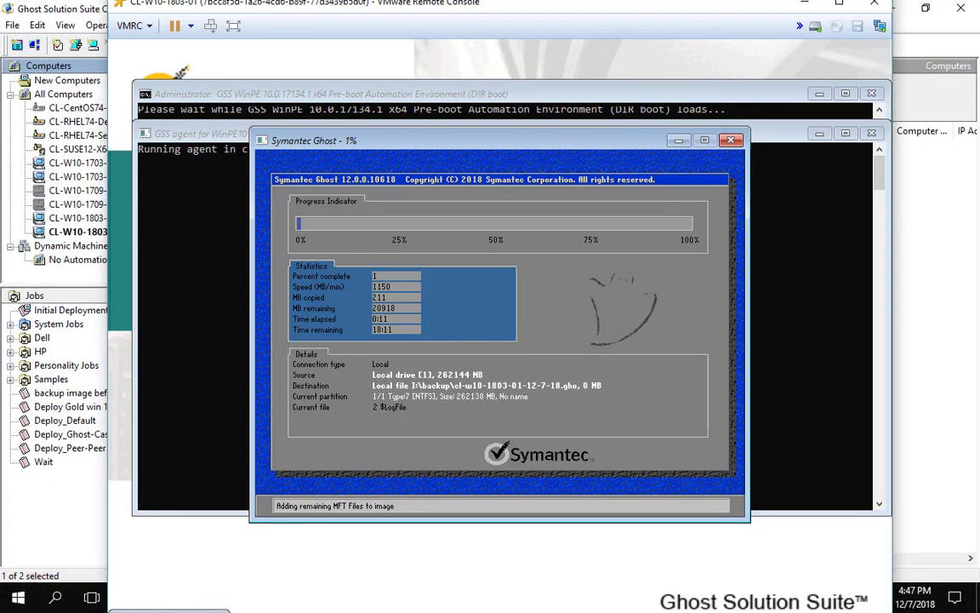
Step: Switch to File Explorer and open the backup folder inside Images on New Volume (E:) to check the new image file
mouse_move(140, 549)
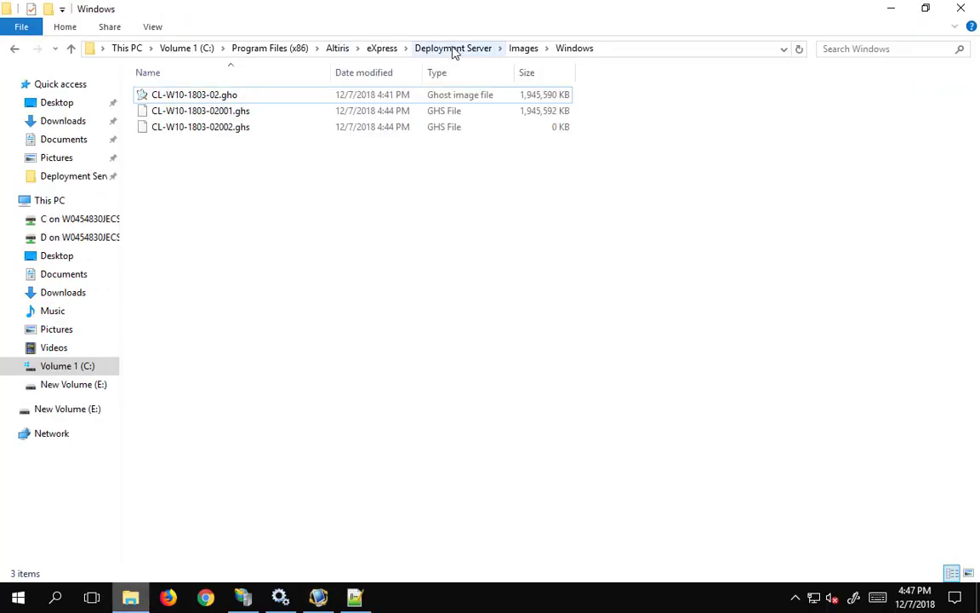
click(125, 49)
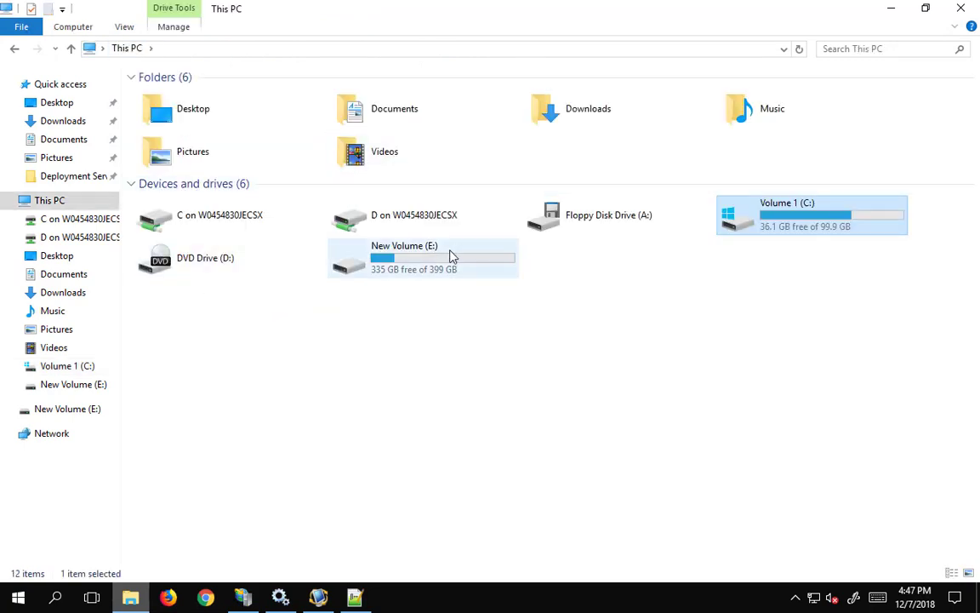
double_click(451, 255)
double_click(157, 96)
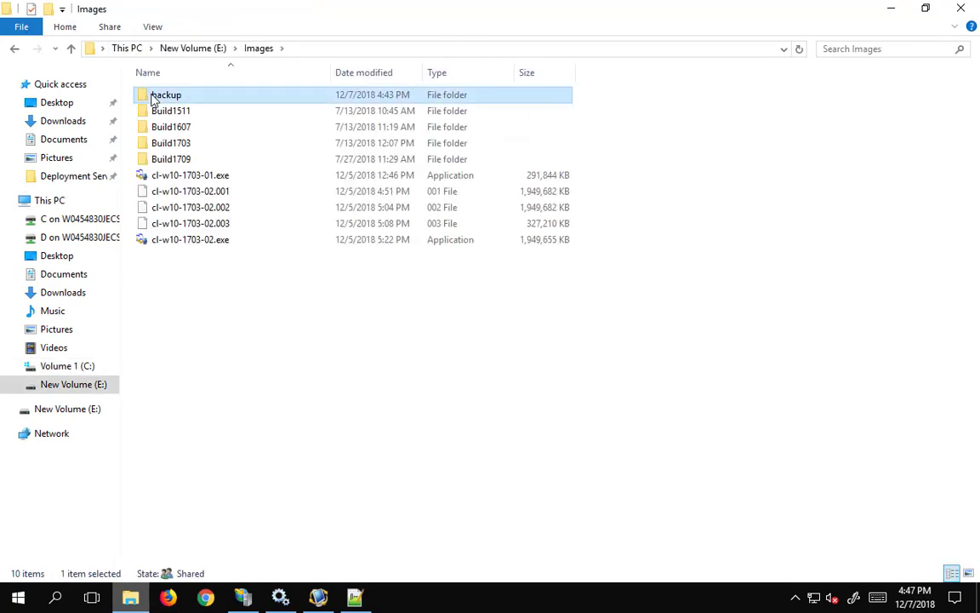
double_click(154, 95)
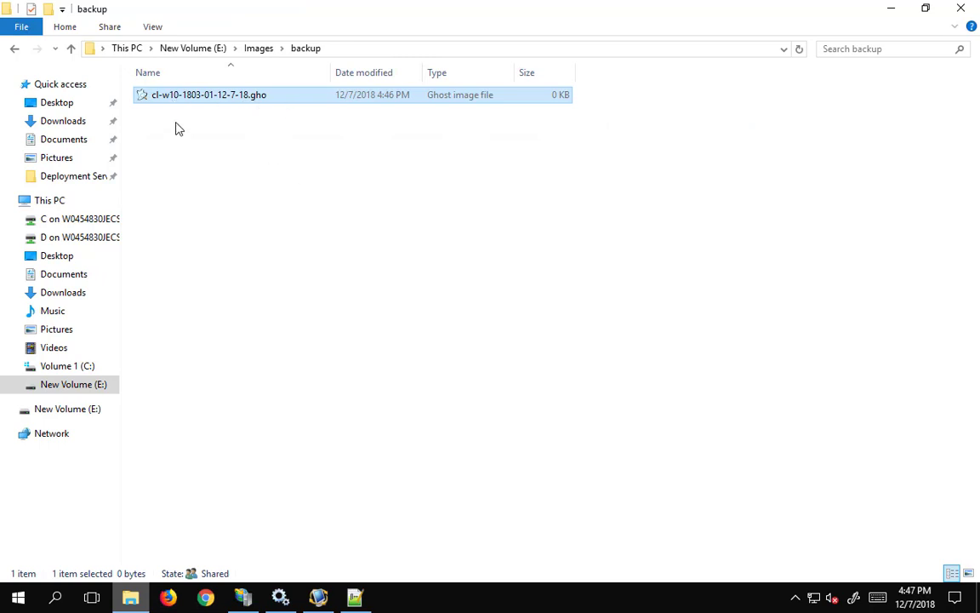
Step: Return to the Ghost Solution Suite Console and check the Create Image job status of CL-W10-1803-02
click(884, 13)
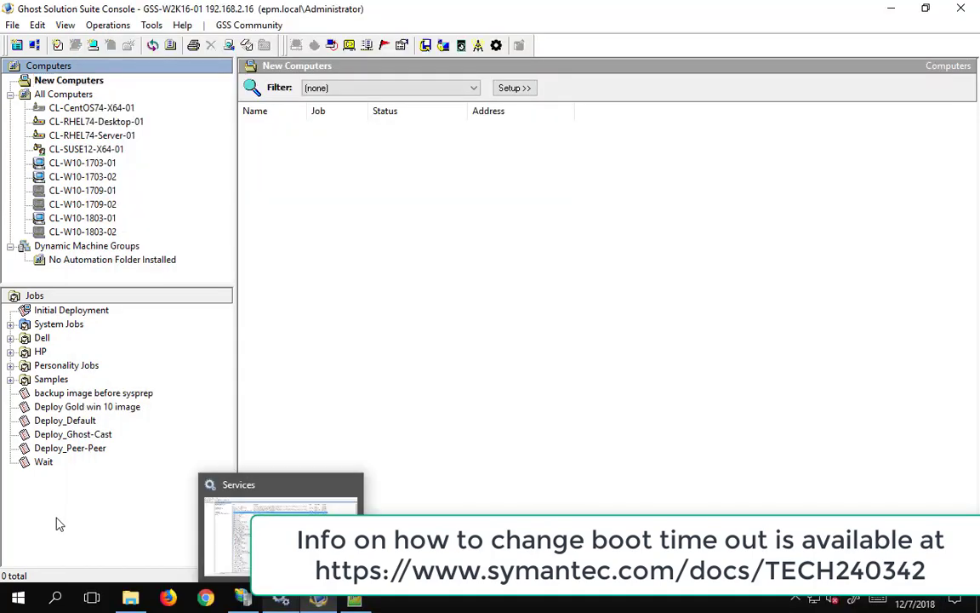
click(81, 233)
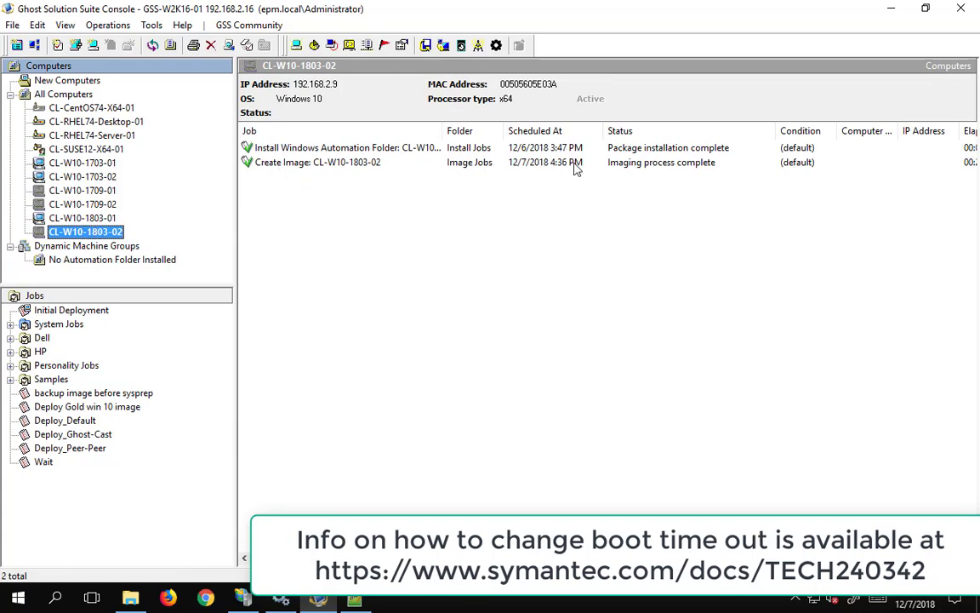
Step: In File Explorer, open the Deployment Server's Images\Windows folder and select all the CL-W10-1803-02 image files
click(130, 598)
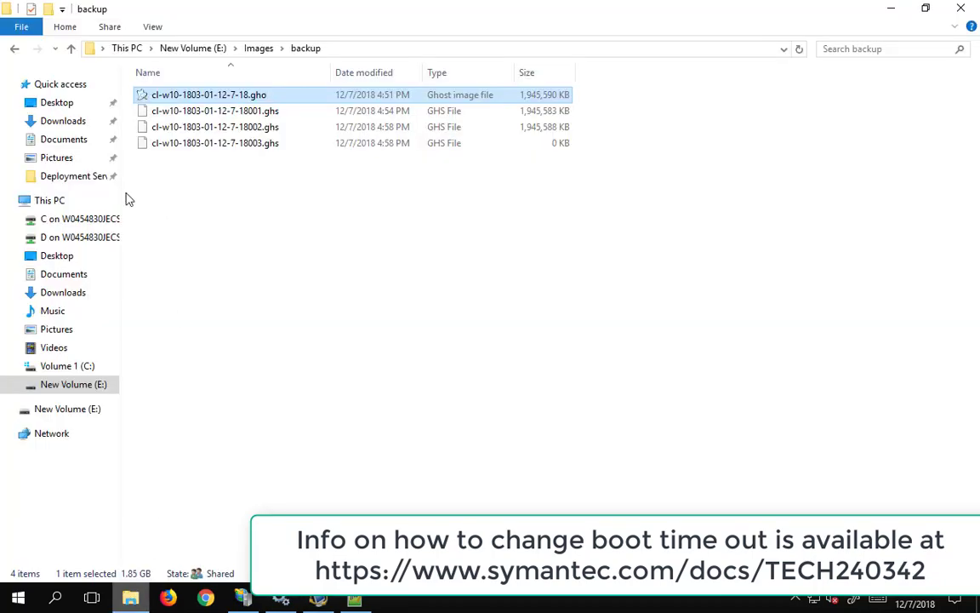
click(56, 181)
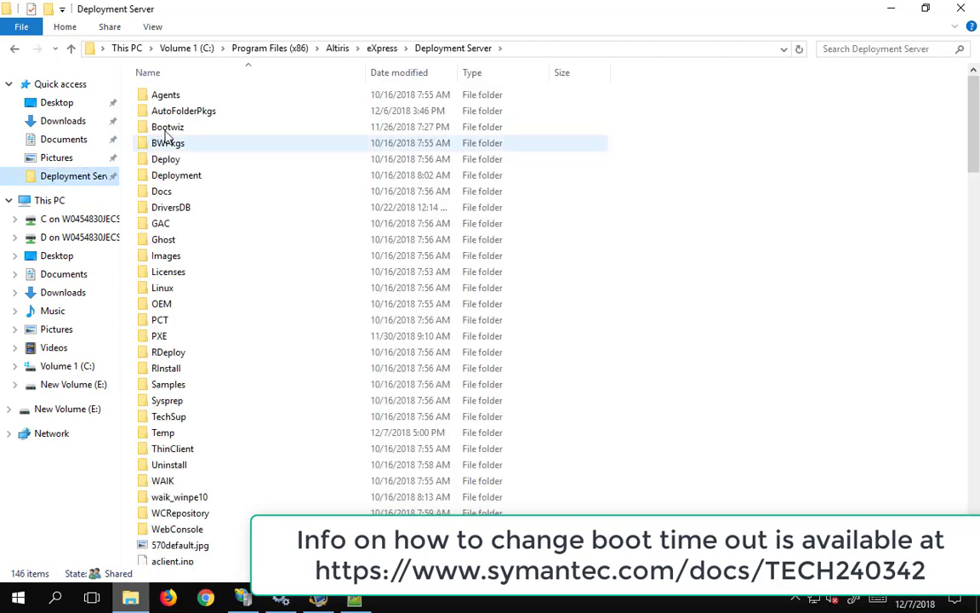
double_click(160, 254)
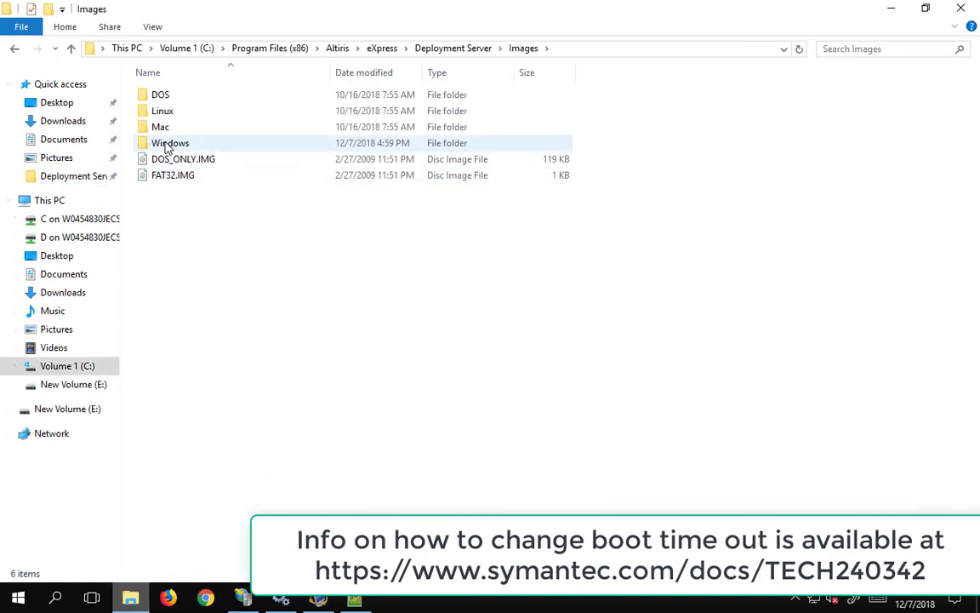
double_click(166, 143)
drag(306, 288, 156, 96)
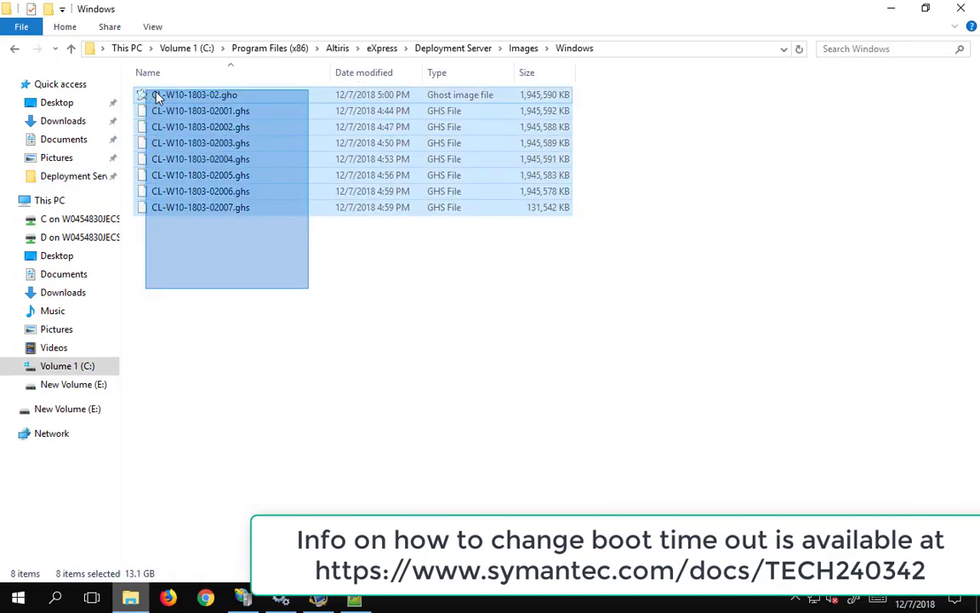
Step: Select all the CL-W10-1803-02 .gho and .ghs files again to examine the split image set and its total size
right_click(156, 96)
click(352, 355)
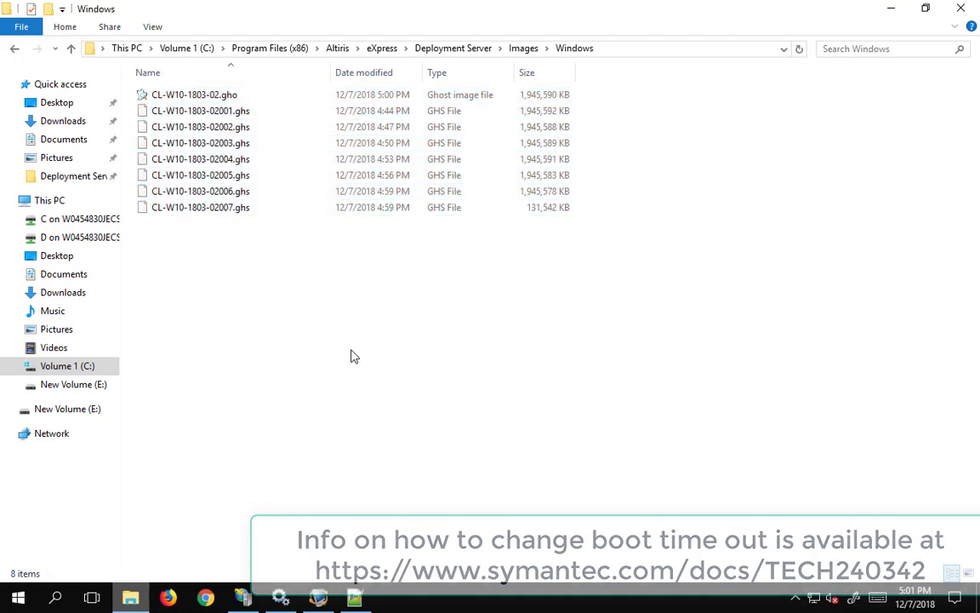
drag(256, 271, 143, 93)
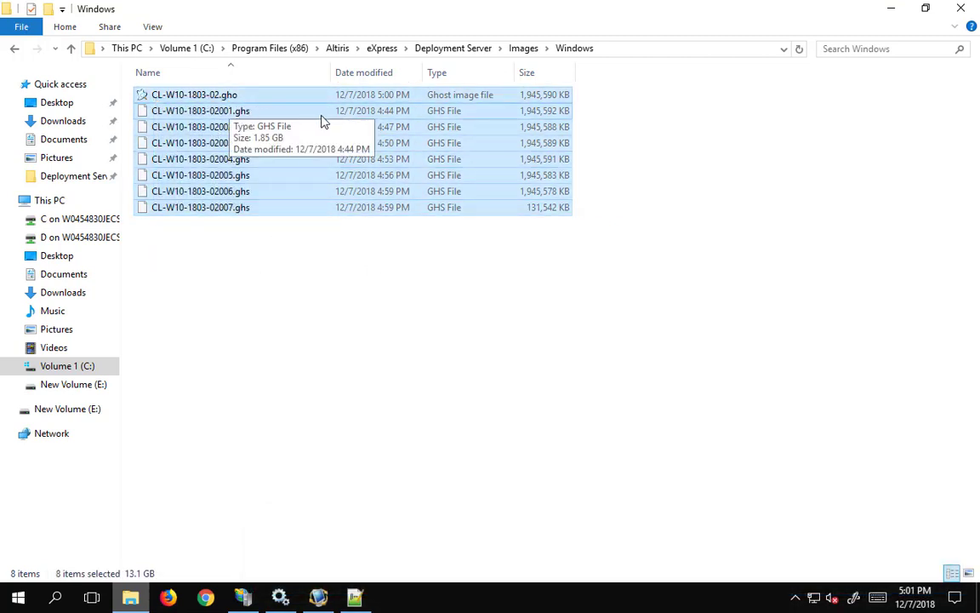
click(205, 209)
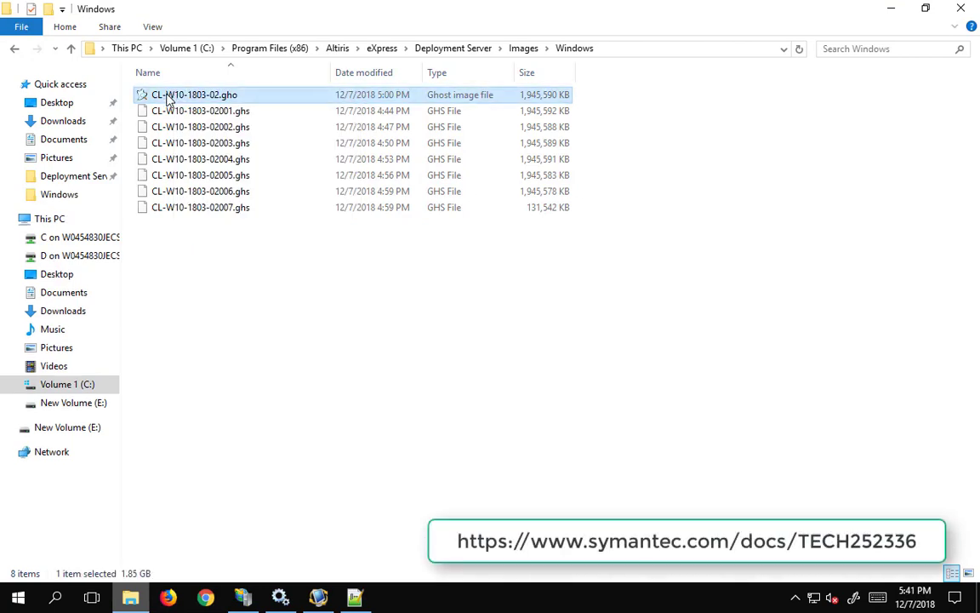
Step: Open CL-W10-1803-02.gho in Ghost Explorer to check the image contents, and close the viewer
right_click(167, 98)
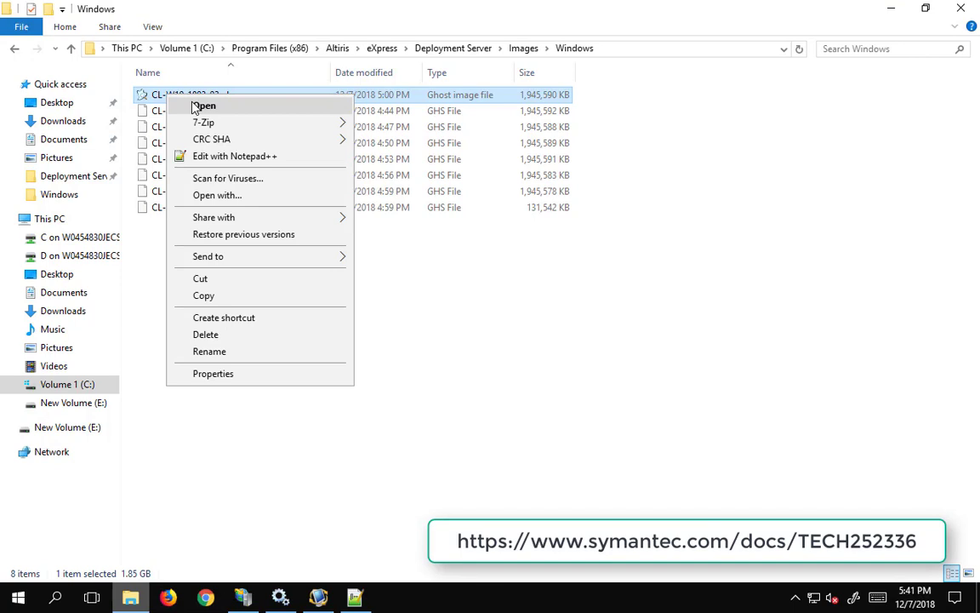
click(203, 105)
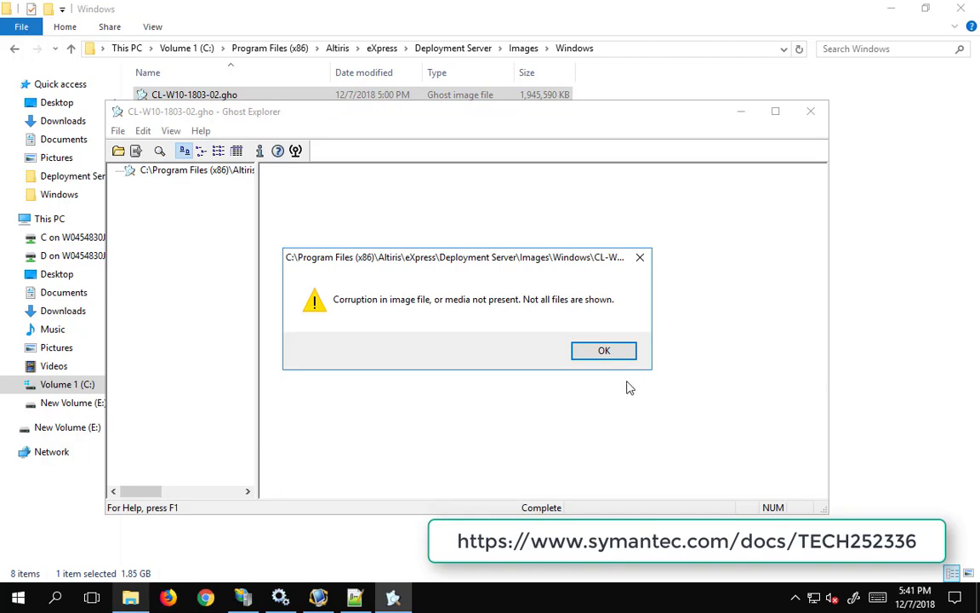
click(606, 352)
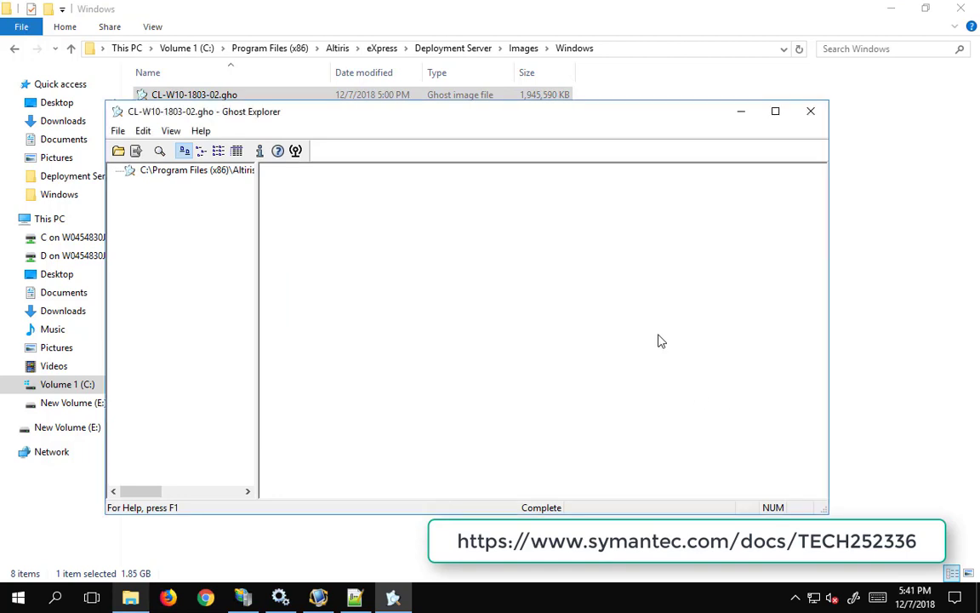
click(810, 114)
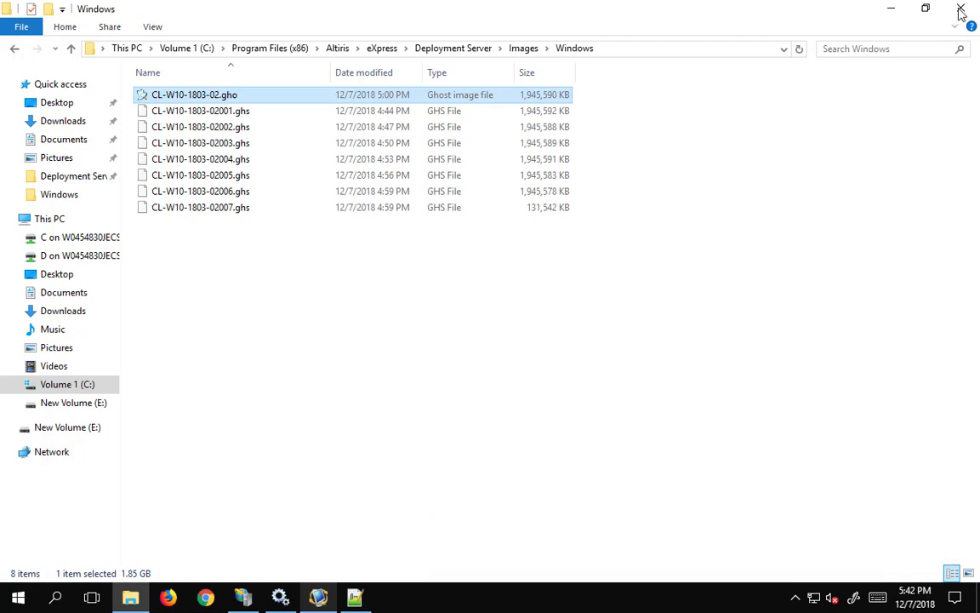
Step: Return to the Ghost Solution Suite Console and create a new job named Restore win10 1803-01
click(891, 10)
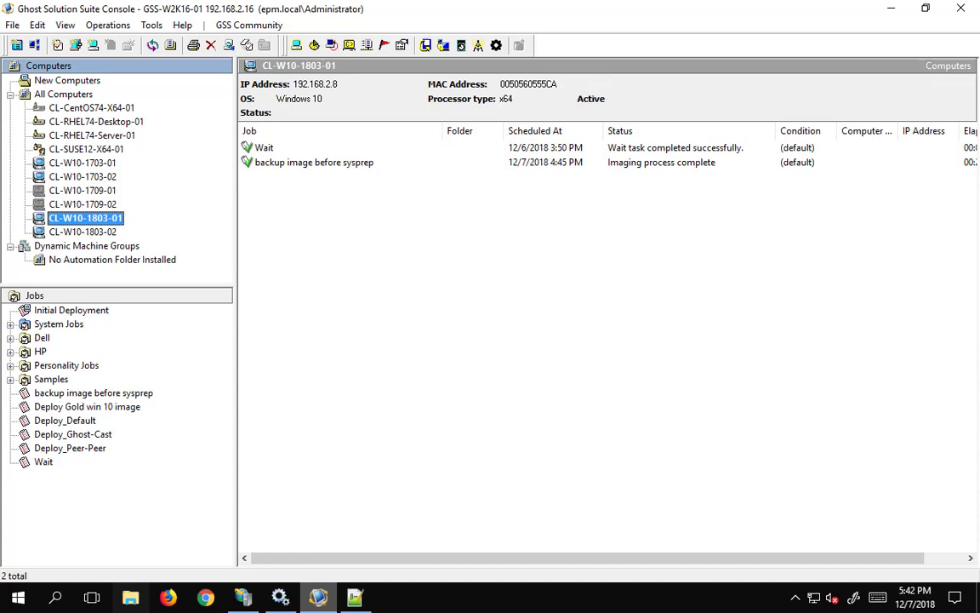
right_click(130, 509)
click(199, 303)
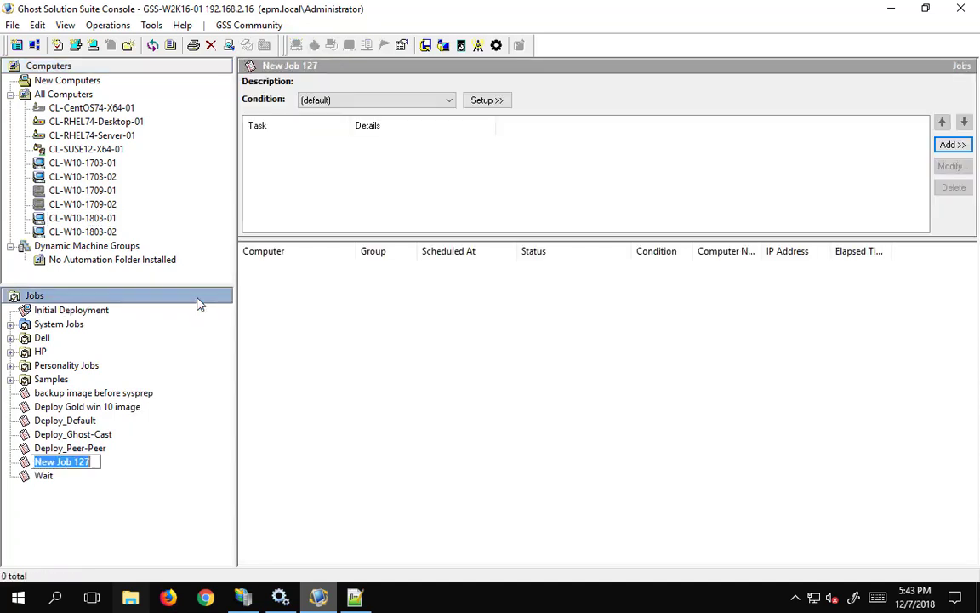
text(Restore )
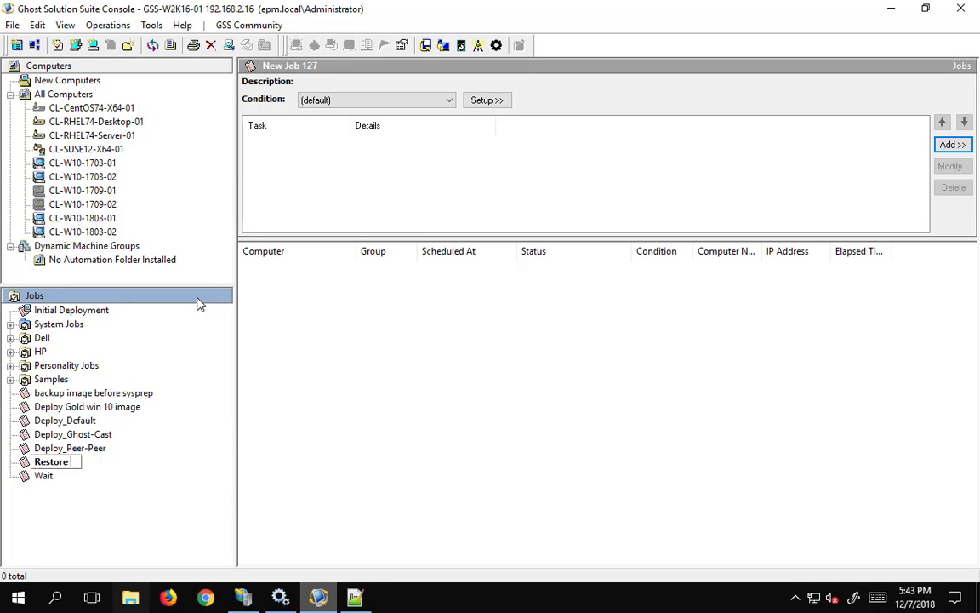
text(win10 1803)
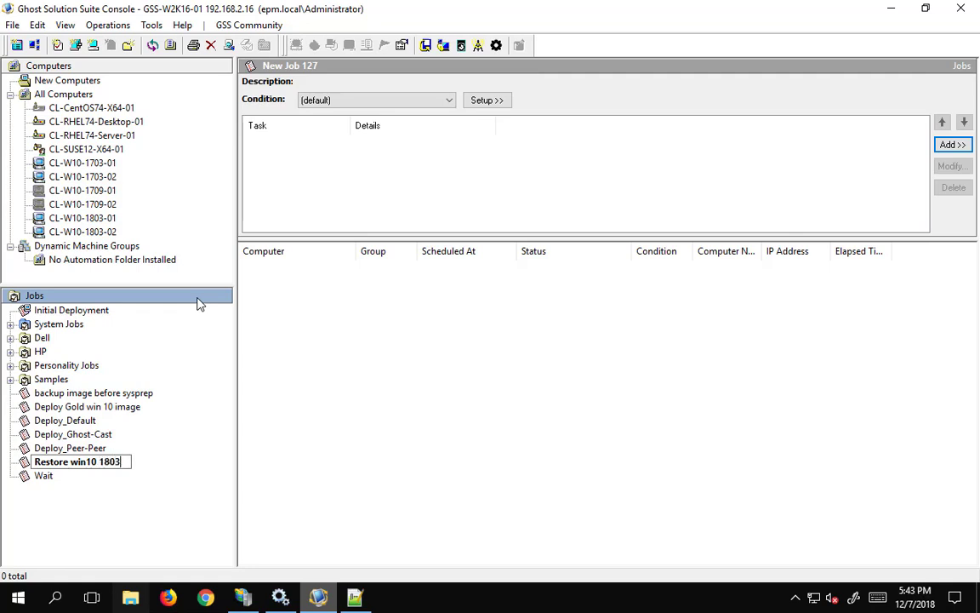
text(-01)
key(Return)
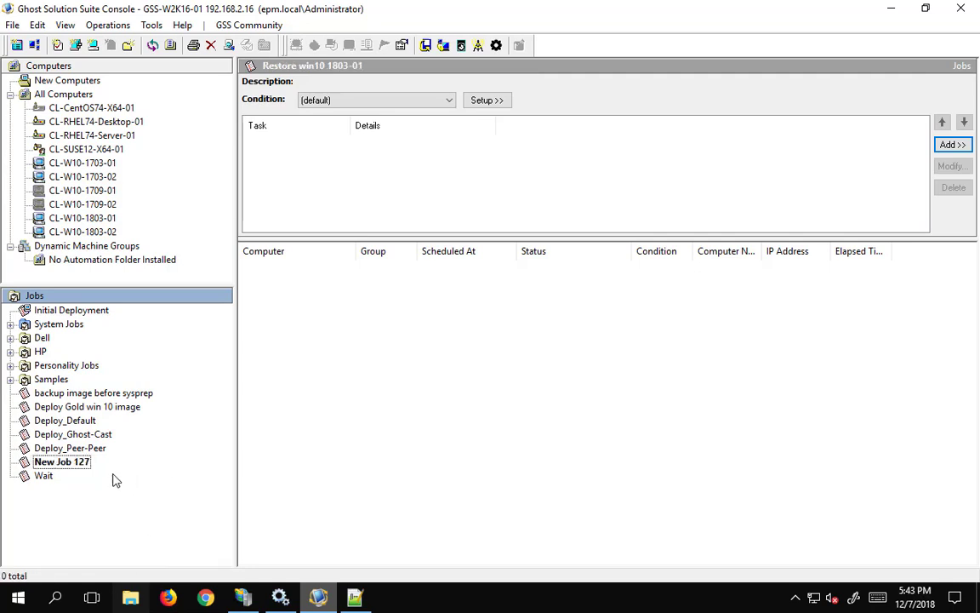
double_click(74, 463)
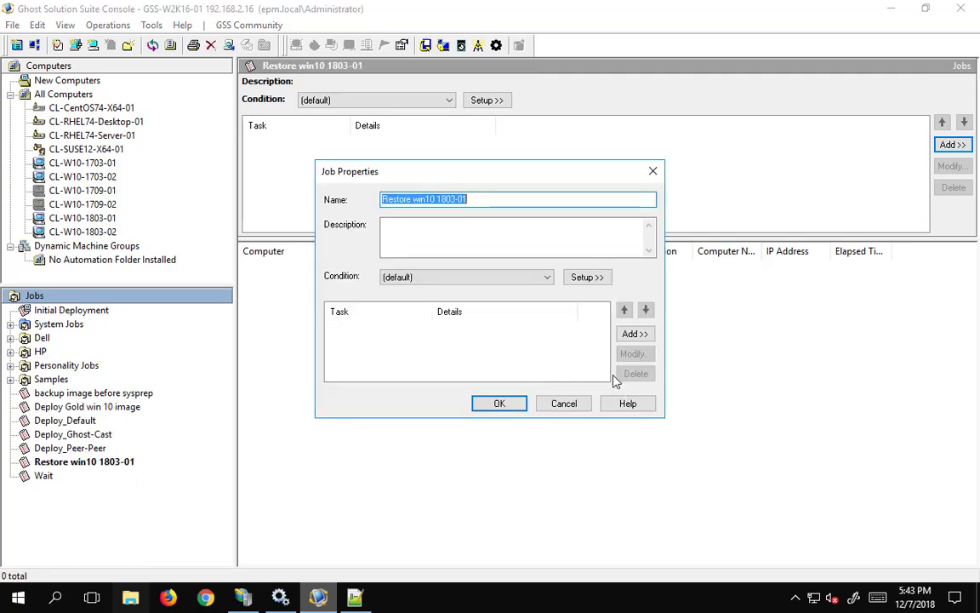
click(586, 403)
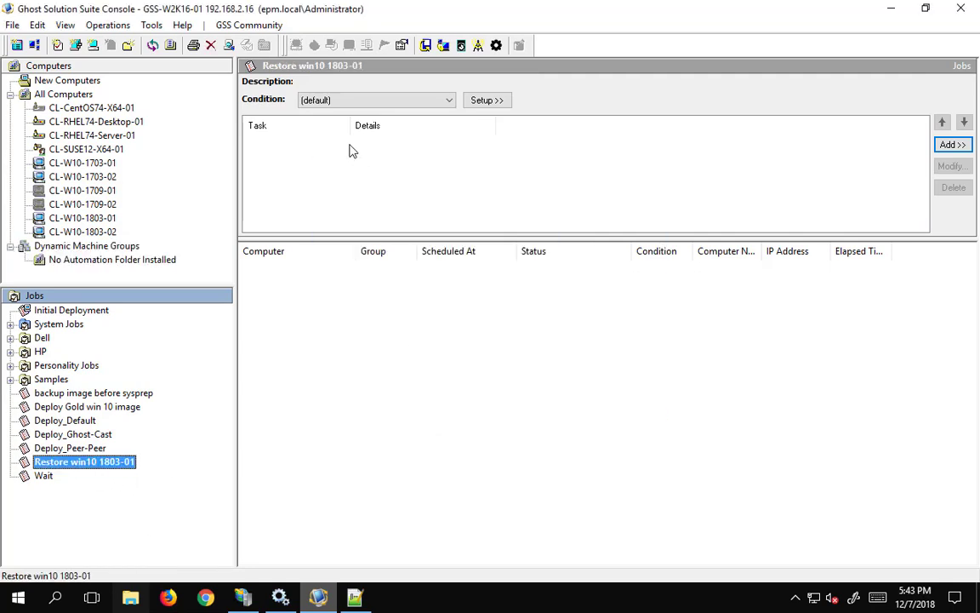
Step: Add a Distribute Disk Image task to the Restore win10 1803-01 job and open its image location options
click(955, 145)
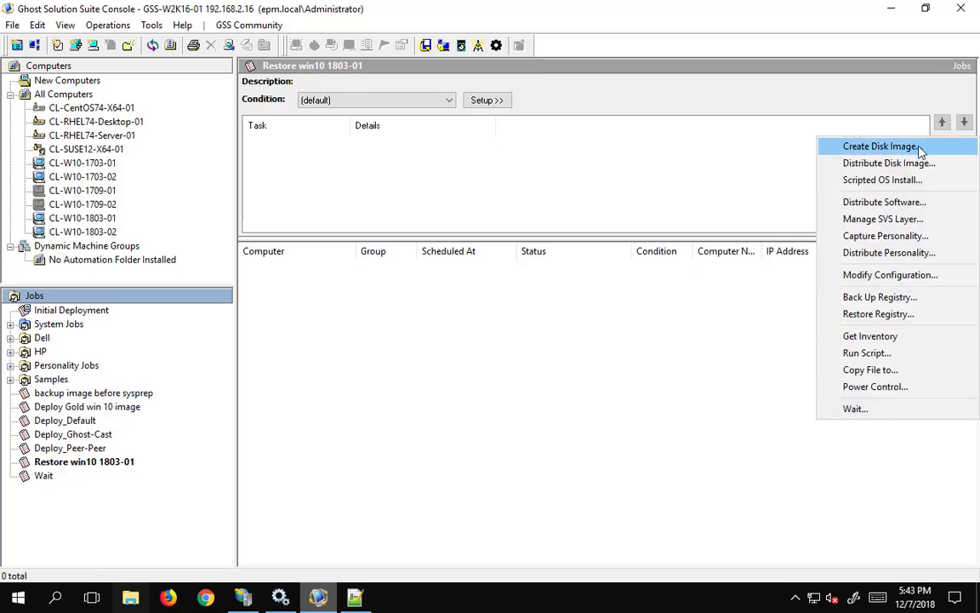
click(892, 164)
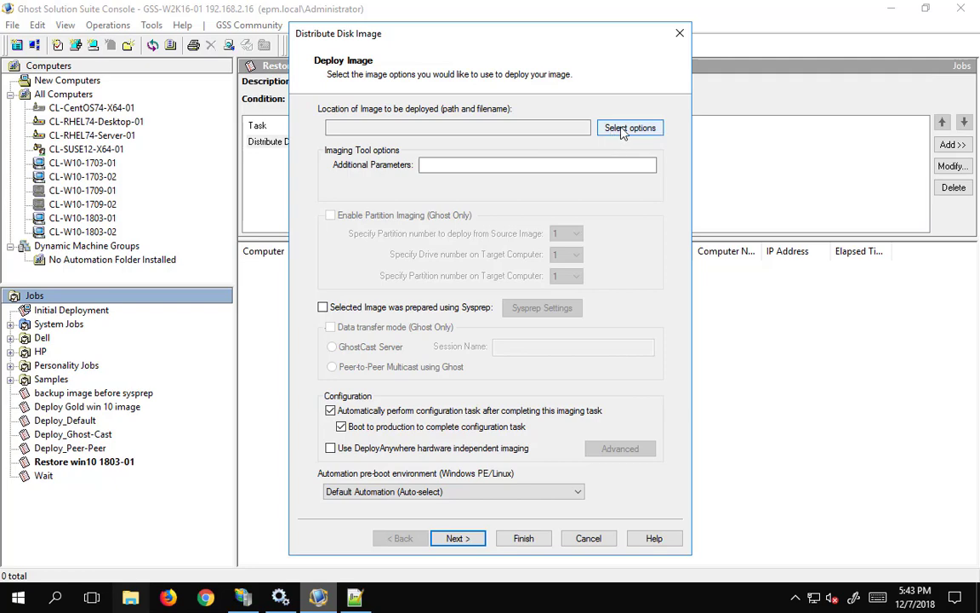
click(628, 129)
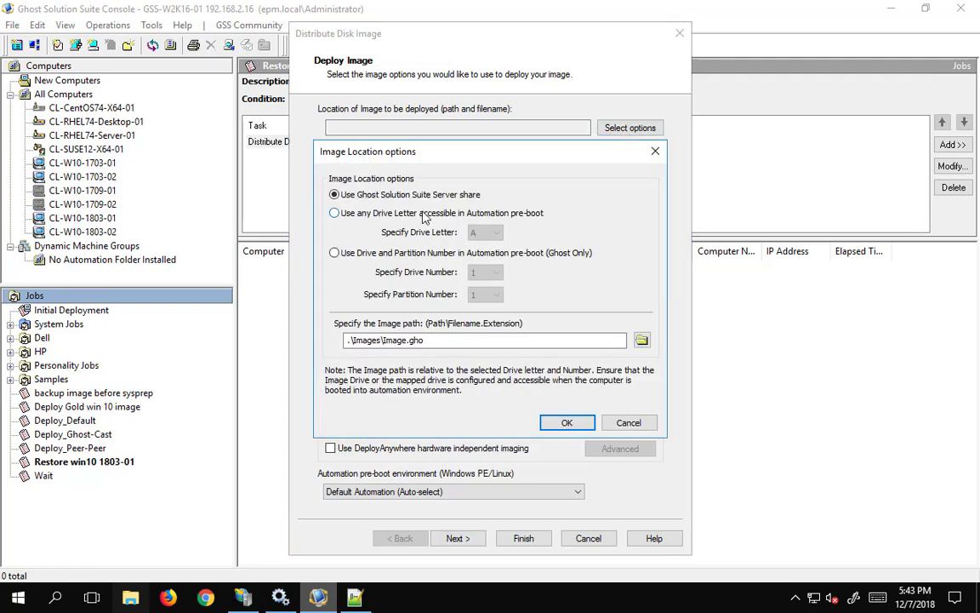
Step: Set the image to deploy to CL-W10-1803-02.gho from the Deployment Server's Images\Windows folder, using the Ghost Solution Suite Server share
click(642, 340)
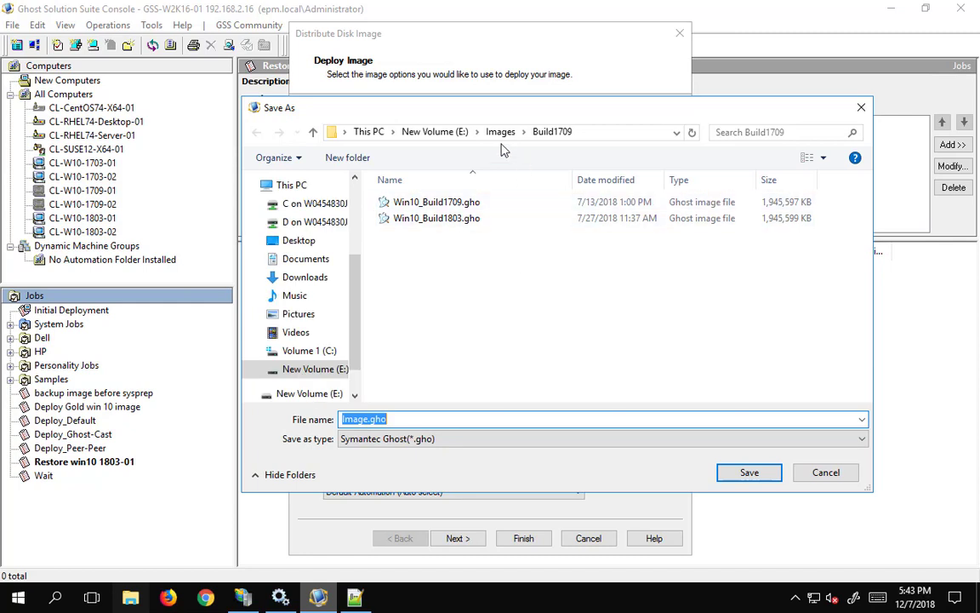
click(425, 132)
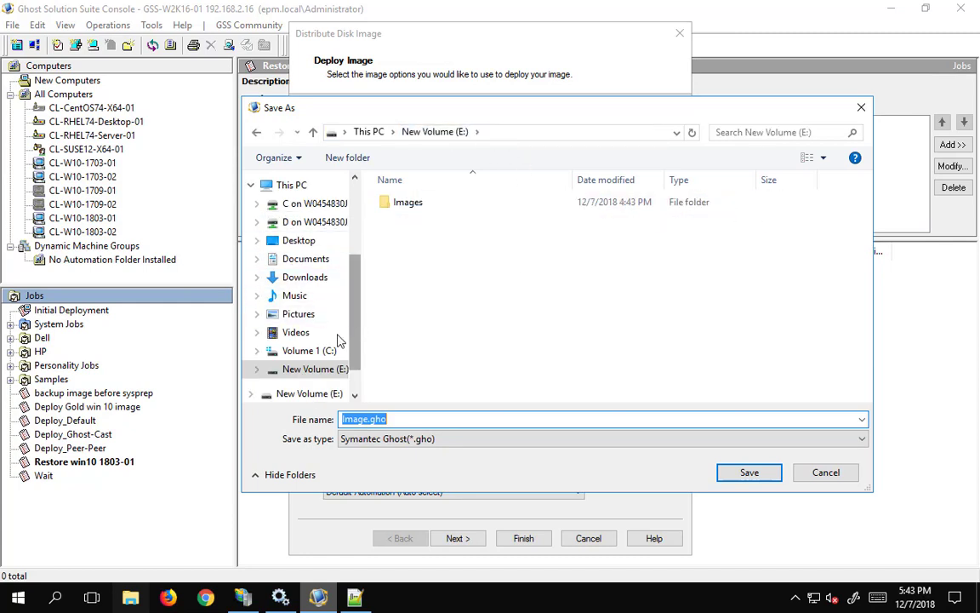
click(311, 350)
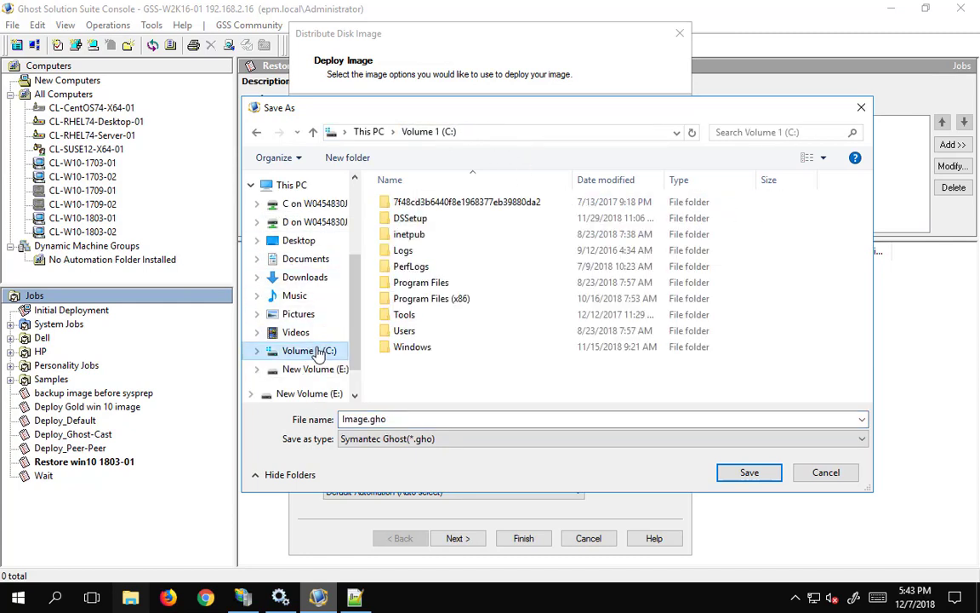
double_click(416, 298)
click(403, 219)
double_click(403, 220)
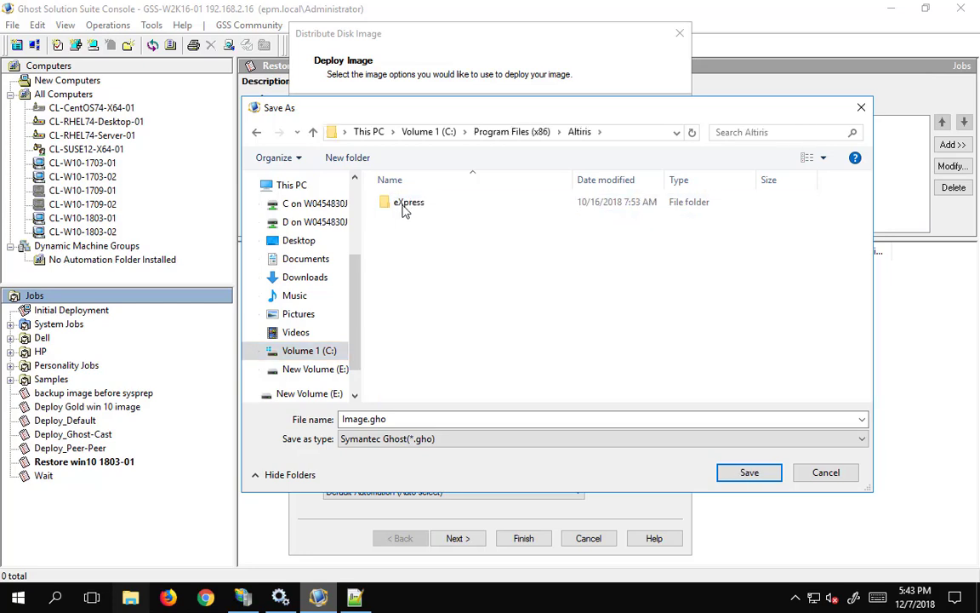
double_click(398, 202)
double_click(399, 201)
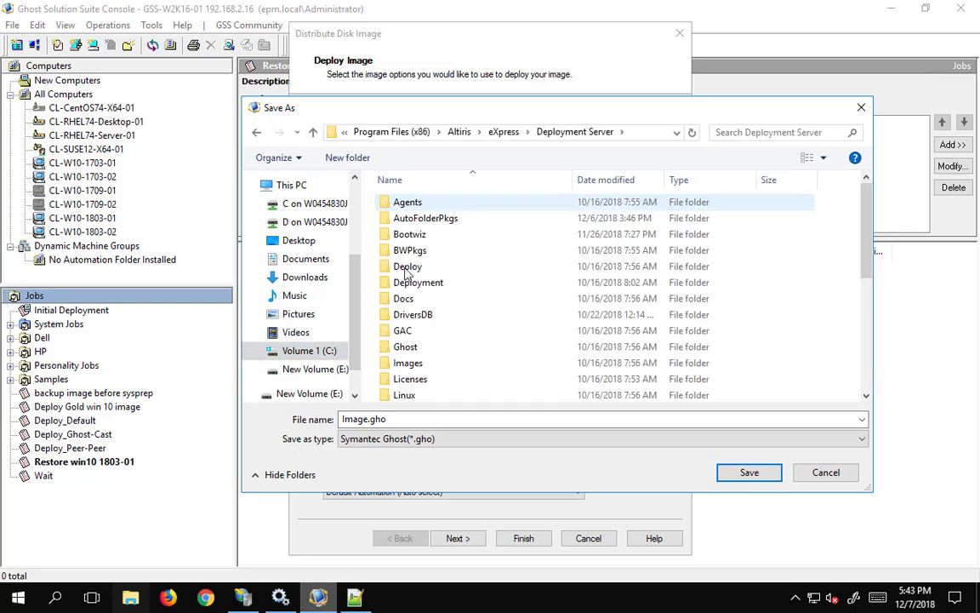
double_click(406, 362)
double_click(407, 252)
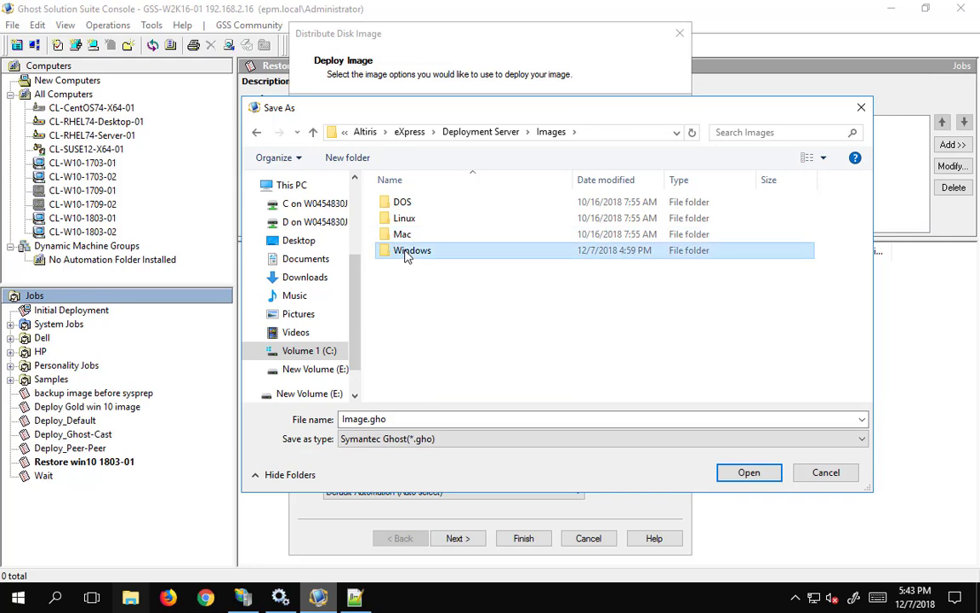
click(421, 204)
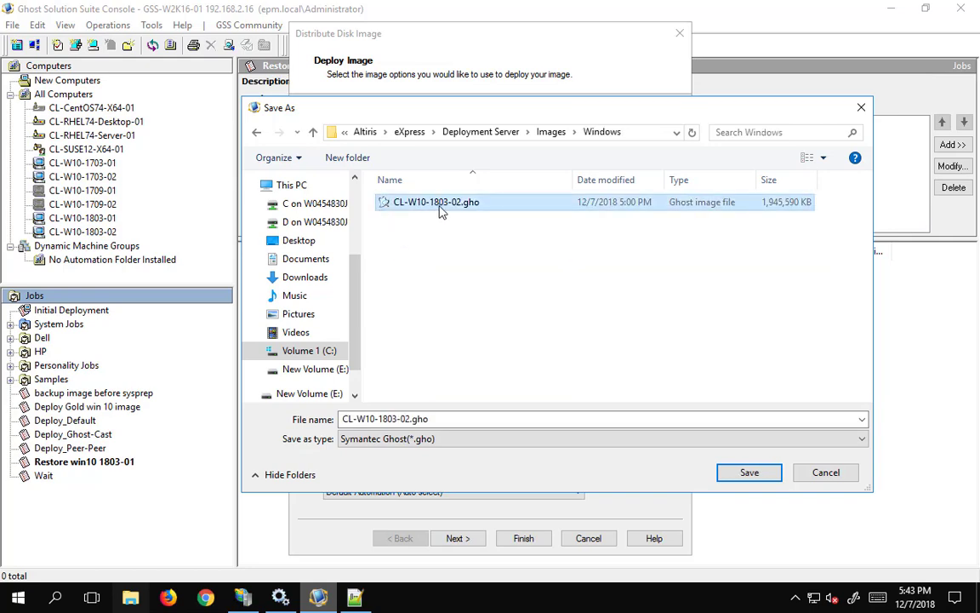
click(748, 473)
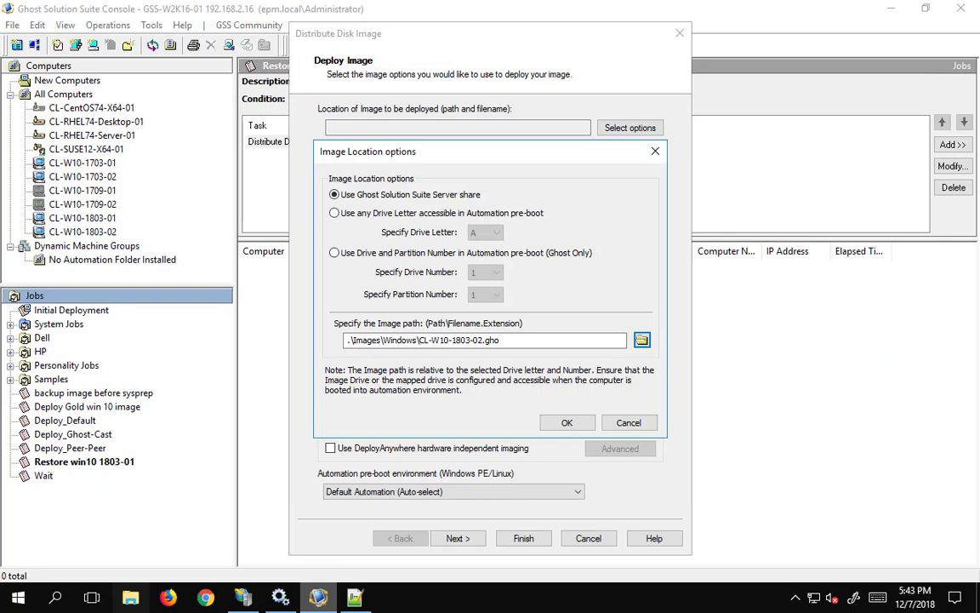
key(Return)
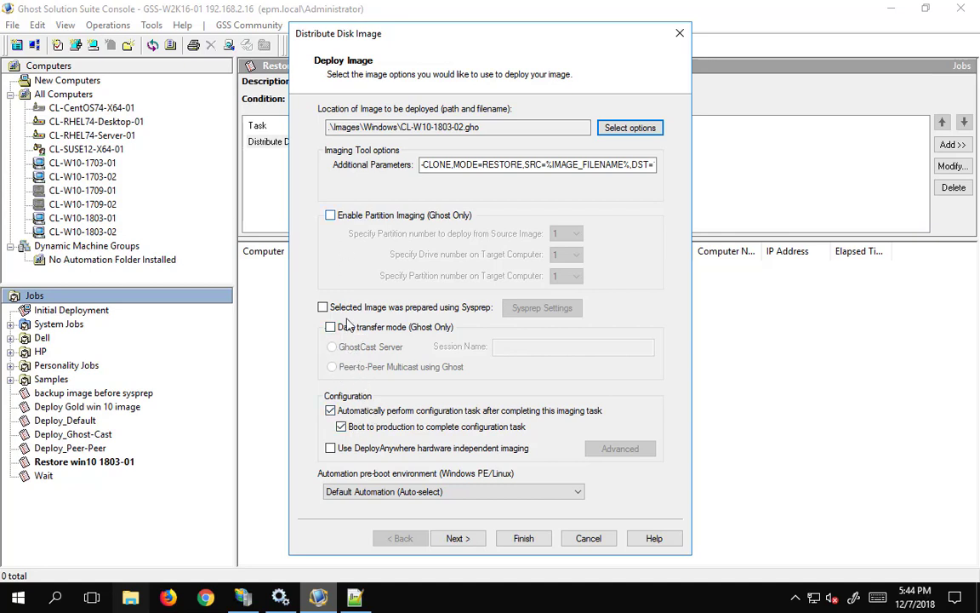
Step: Disable the automatic configuration task after imaging, accept the warning, and finish the task with the default return codes
click(331, 410)
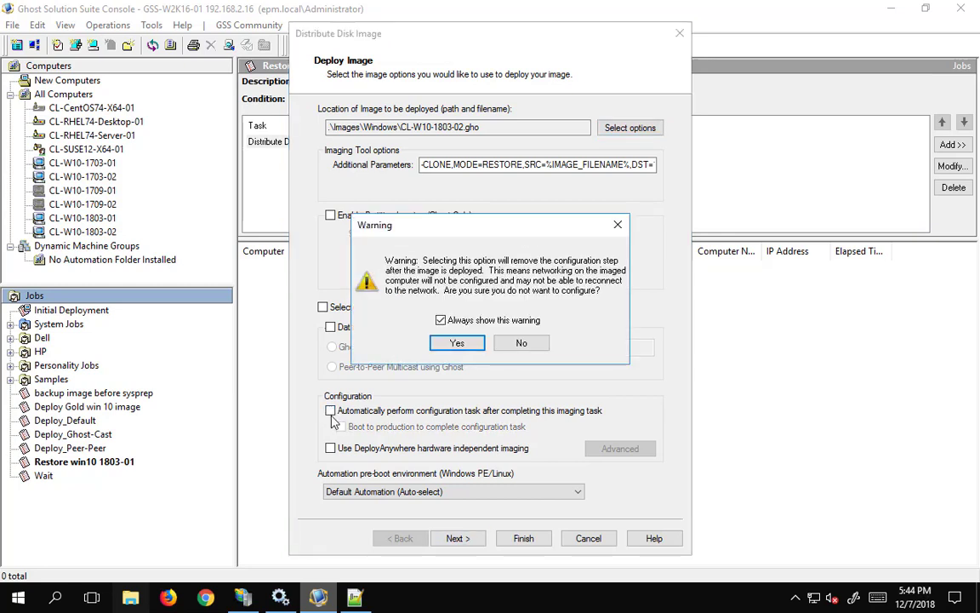
click(457, 345)
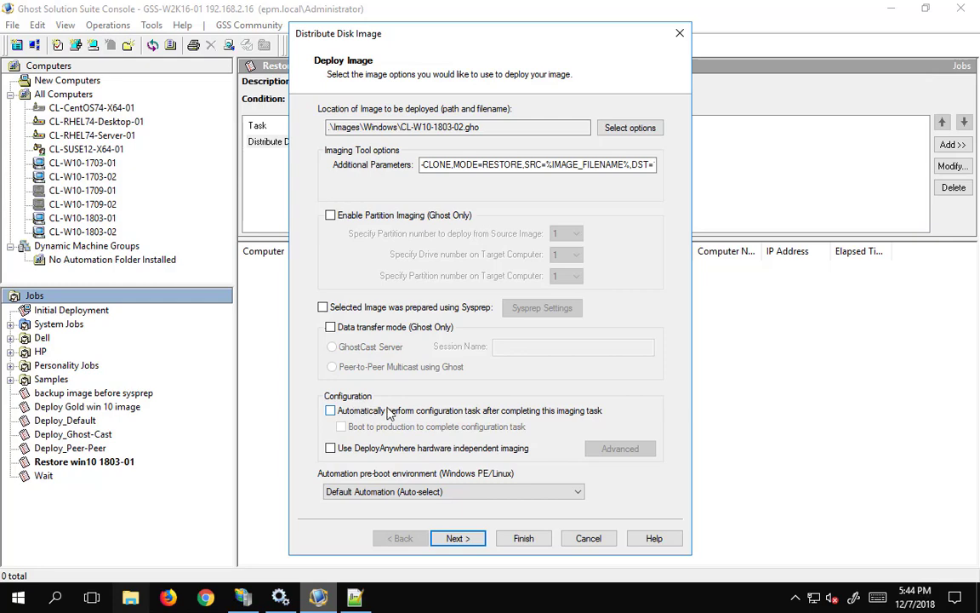
click(468, 539)
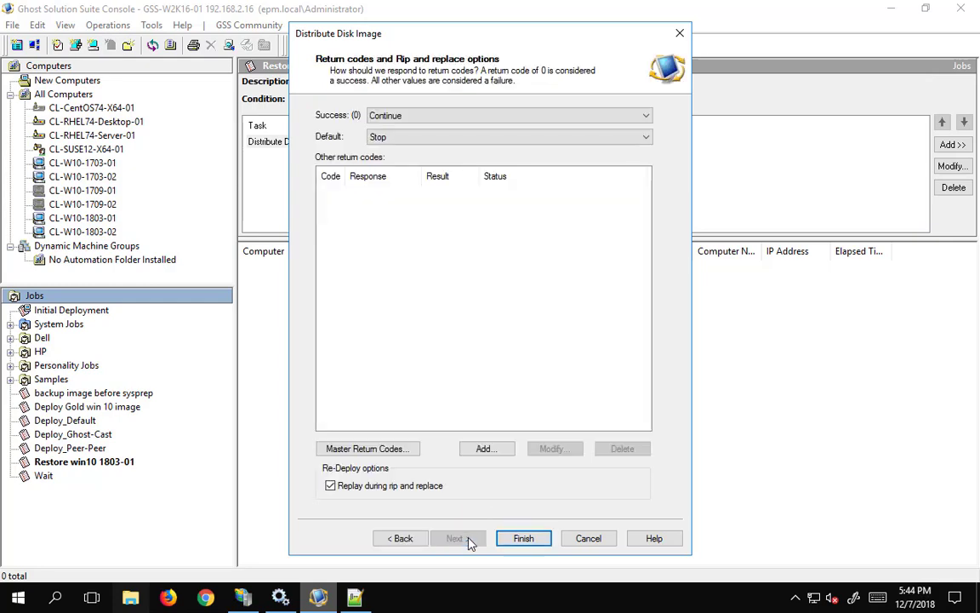
click(519, 540)
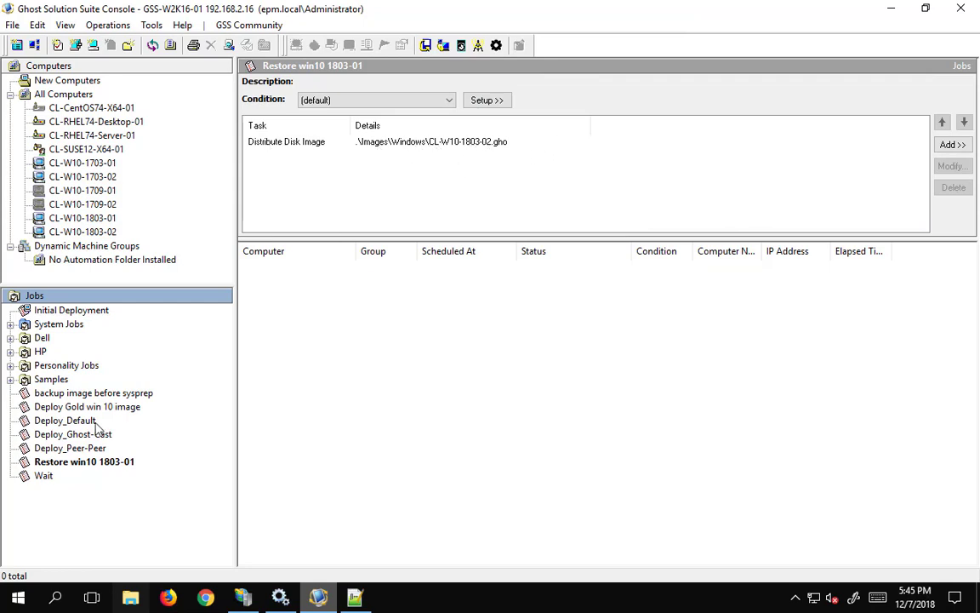
Step: Rename the restore job to Restore win10 1803-02 and schedule it on the computer CL-W10-1803-02
click(126, 461)
click(130, 464)
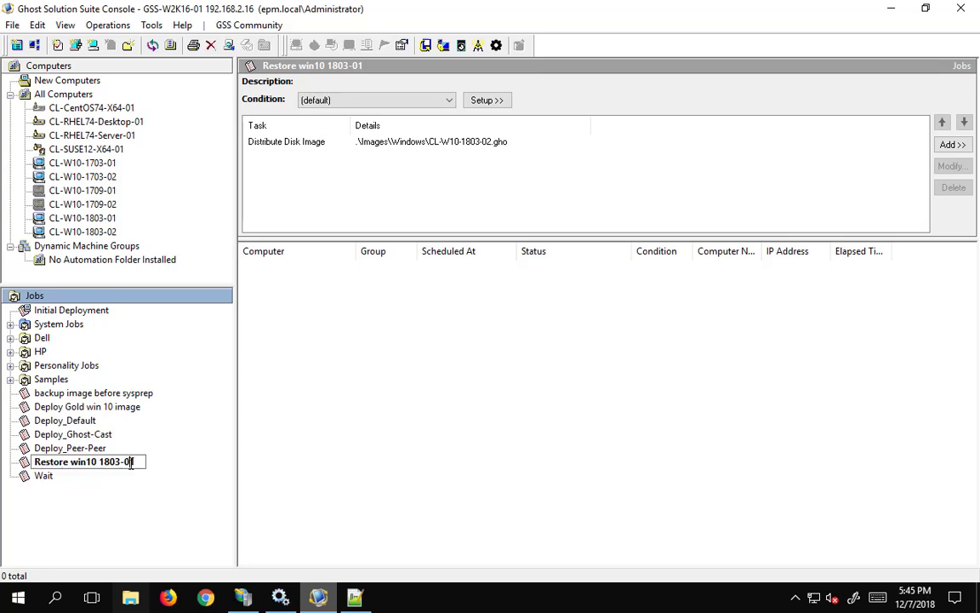
key(BackSpace)
text(2)
key(Return)
drag(77, 469, 84, 236)
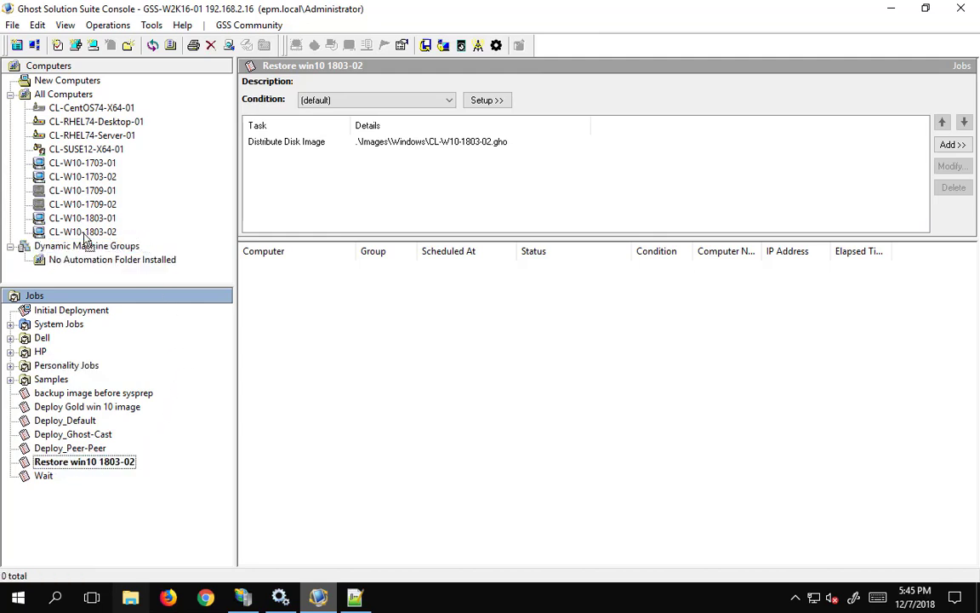
click(509, 454)
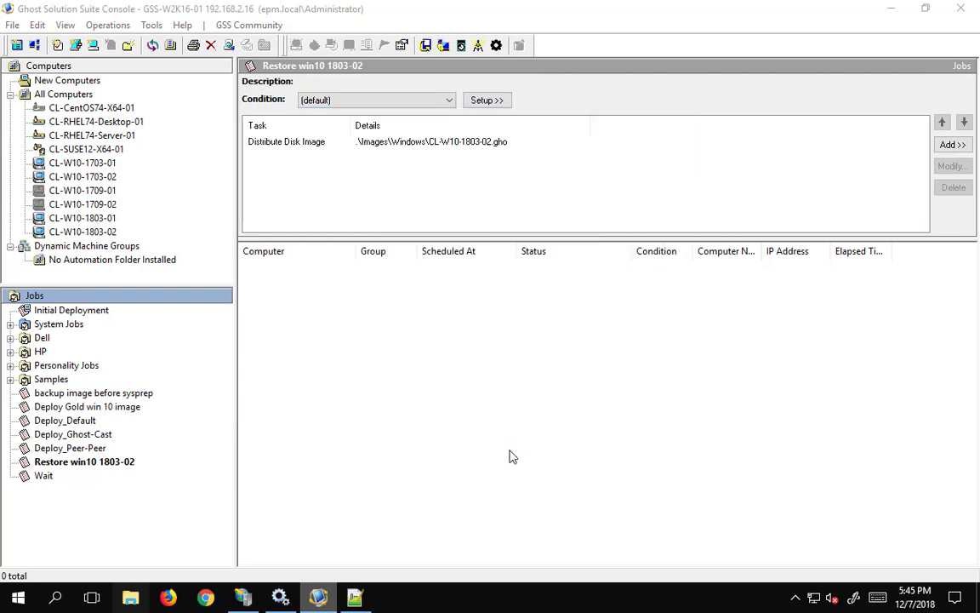
Step: Switch to the CL-W10-1803-02 remote console to check the Symantec Ghost restore progress, and return to the Ghost Solution Suite Console
mouse_move(243, 597)
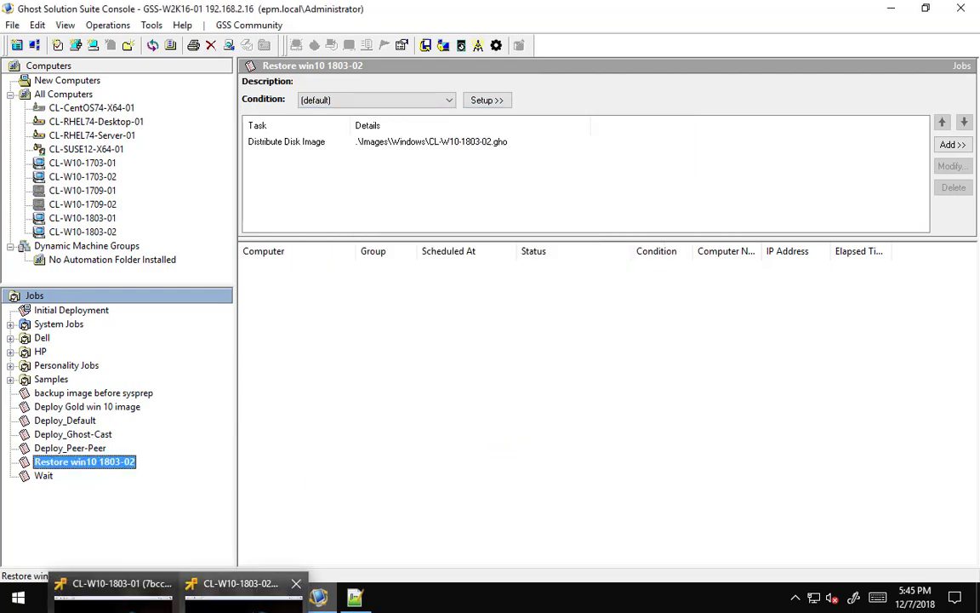
click(251, 545)
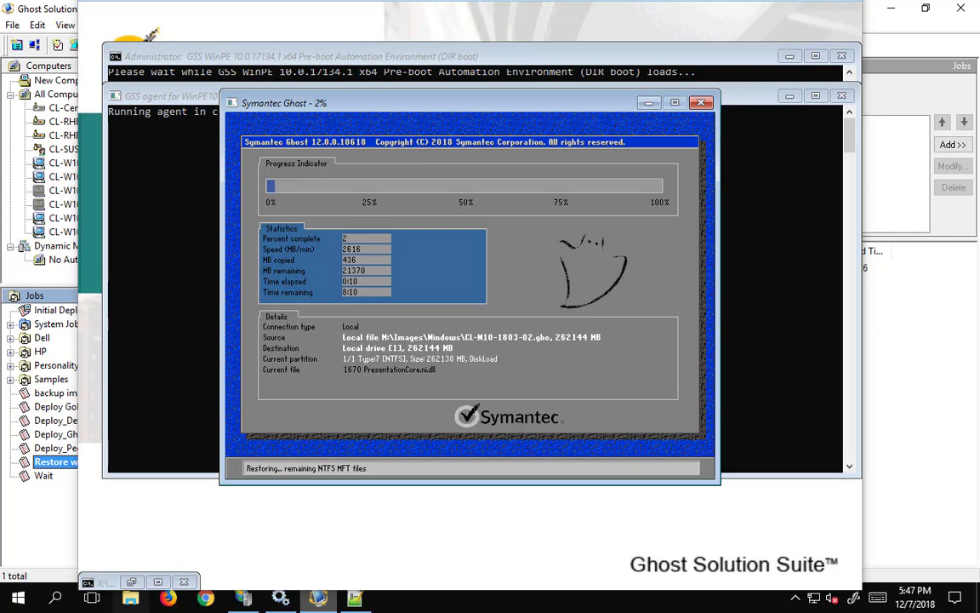
click(886, 300)
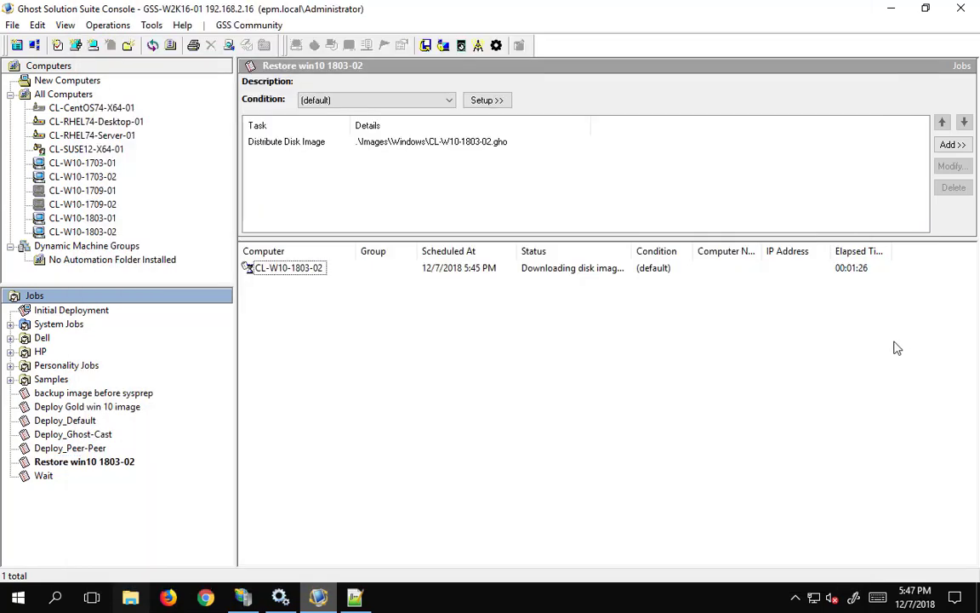